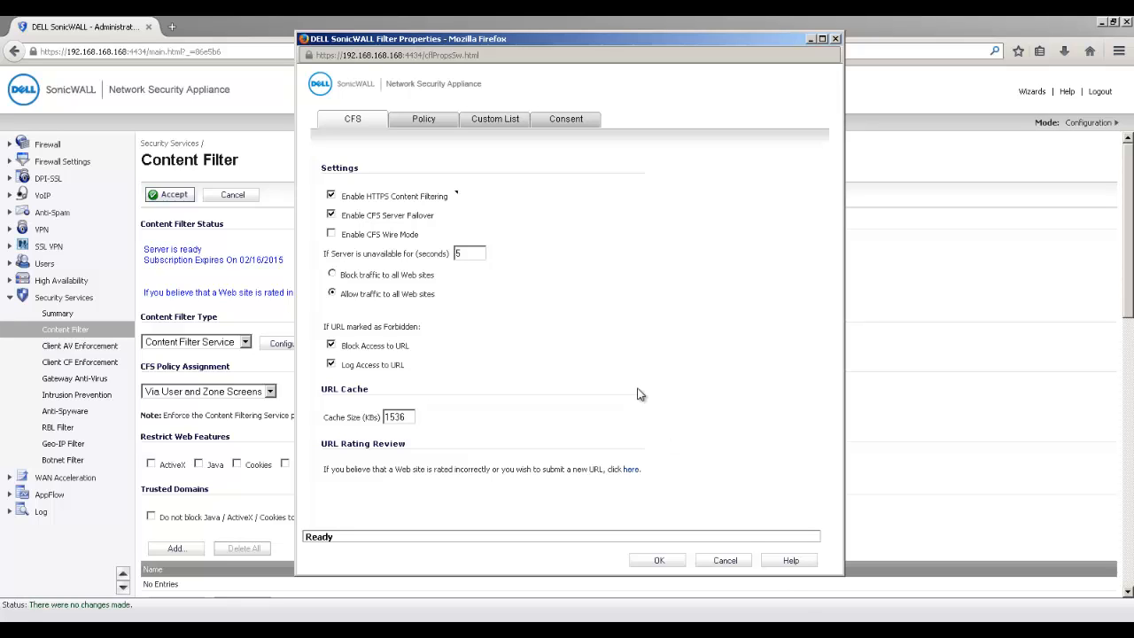
Review the forbidden URL categories of the Default content filter policy and leave it without changes.
{"action": "left_click", "coordinate": [426, 120]}
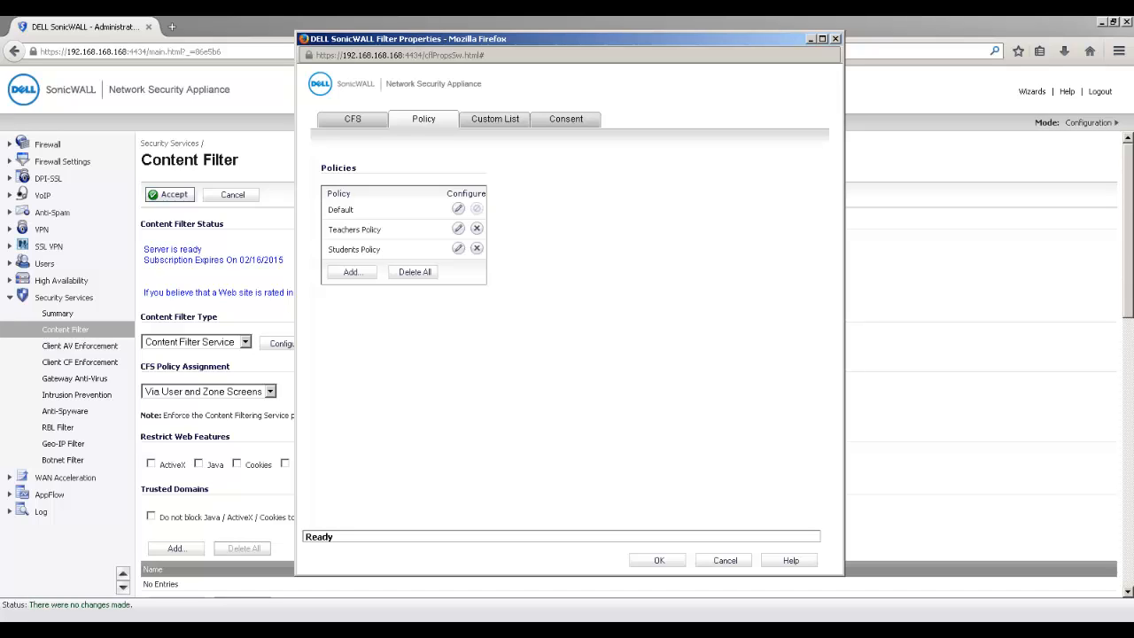
{"action": "left_click", "coordinate": [459, 210]}
{"action": "left_click", "coordinate": [446, 120]}
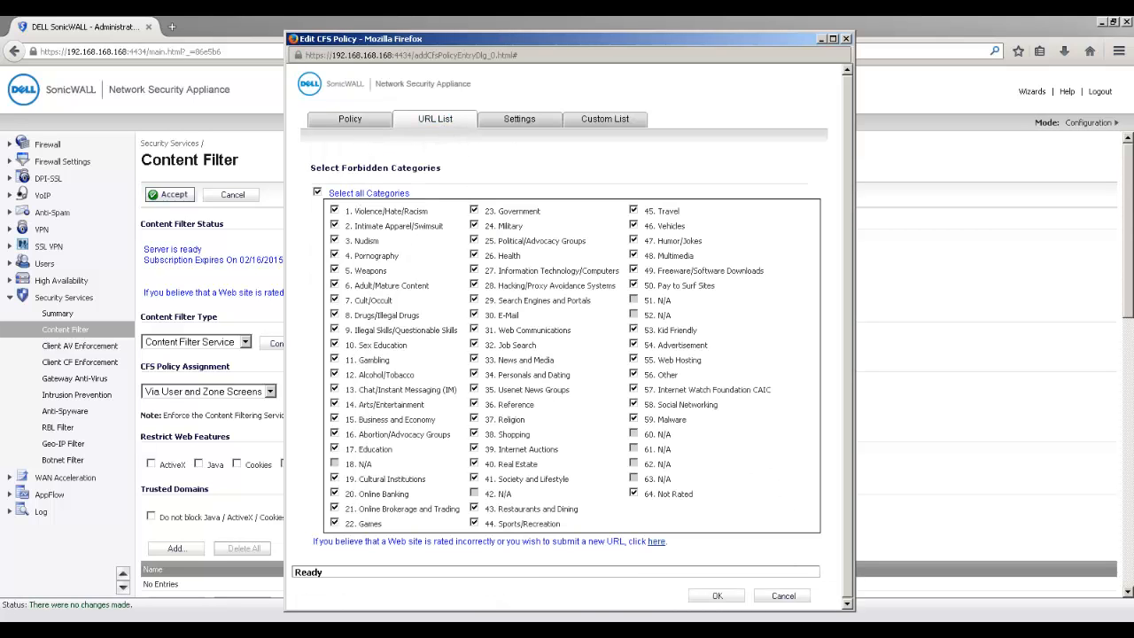
{"action": "left_click", "coordinate": [803, 594]}
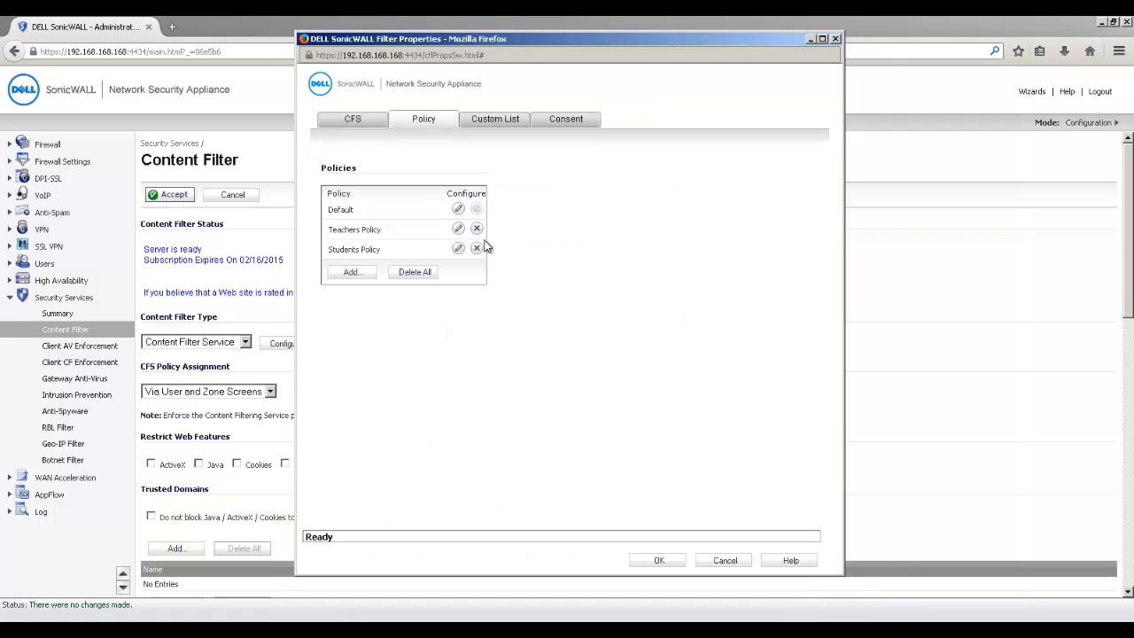
Review the Teachers Policy's forbidden URL categories and set its source of forbidden domains to Per Policy.
{"action": "left_click", "coordinate": [458, 228]}
{"action": "left_click", "coordinate": [439, 124]}
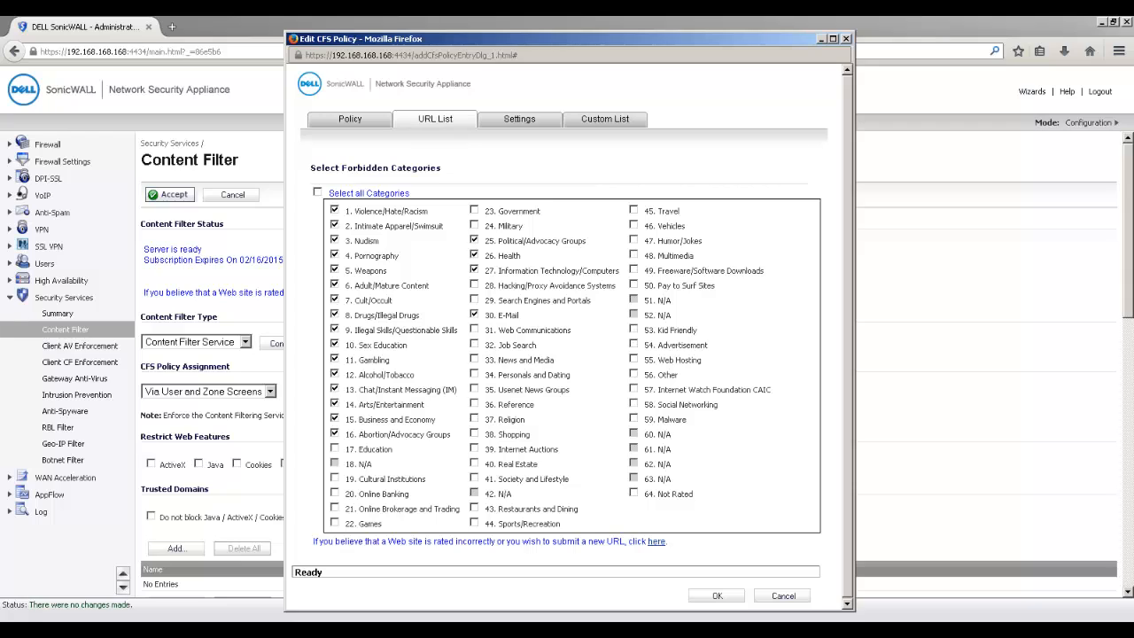
{"action": "left_click", "coordinate": [532, 131]}
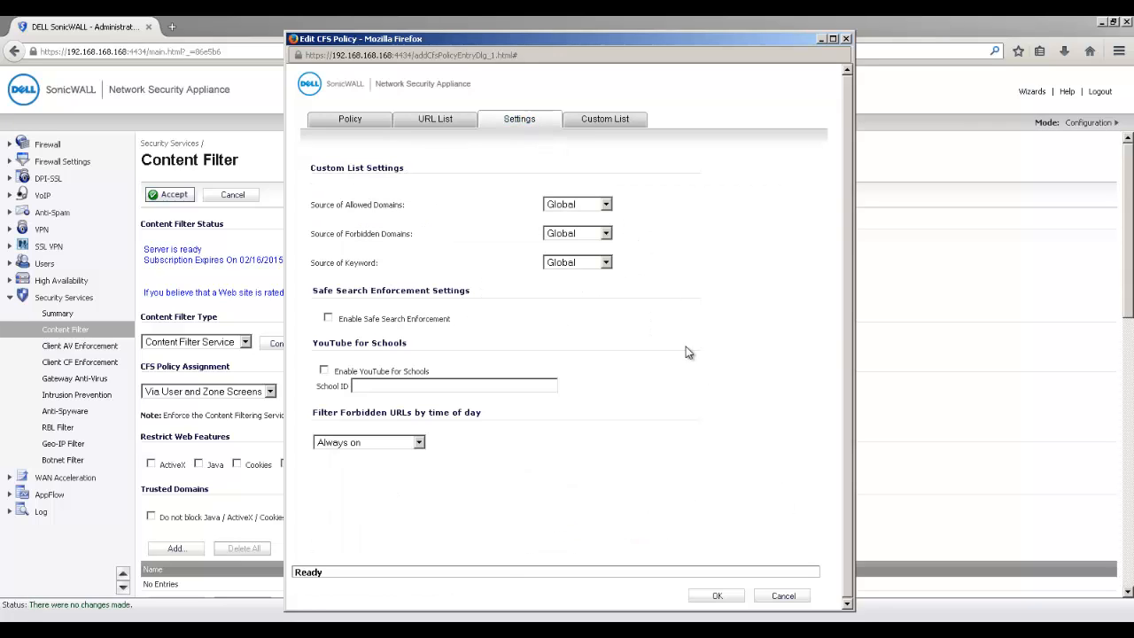
{"action": "left_click", "coordinate": [586, 234]}
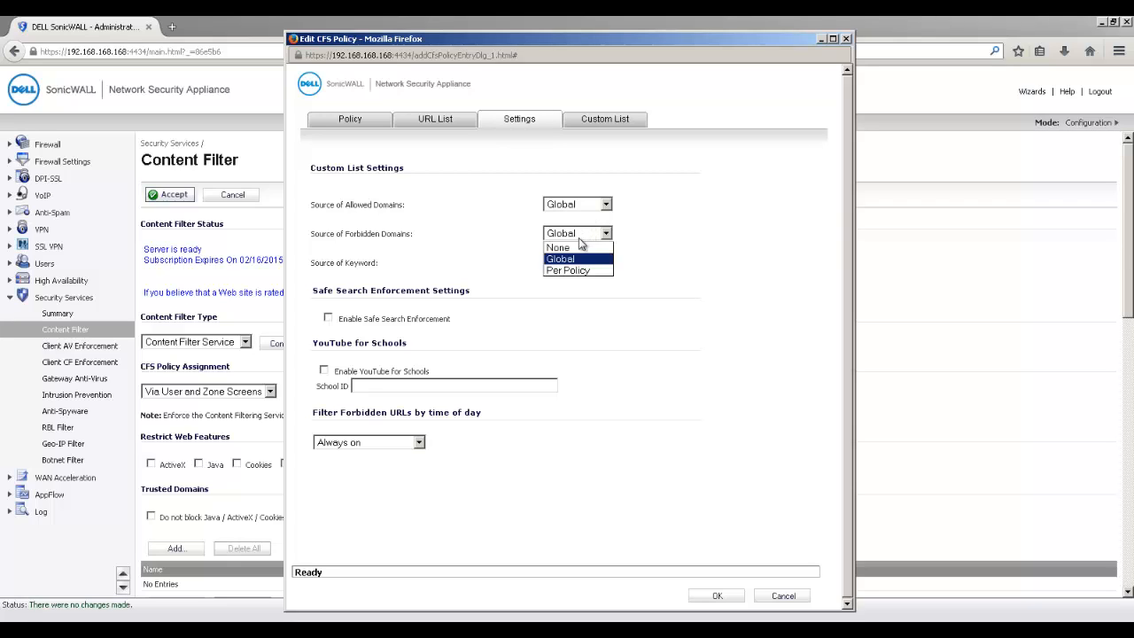
{"action": "left_click", "coordinate": [572, 268]}
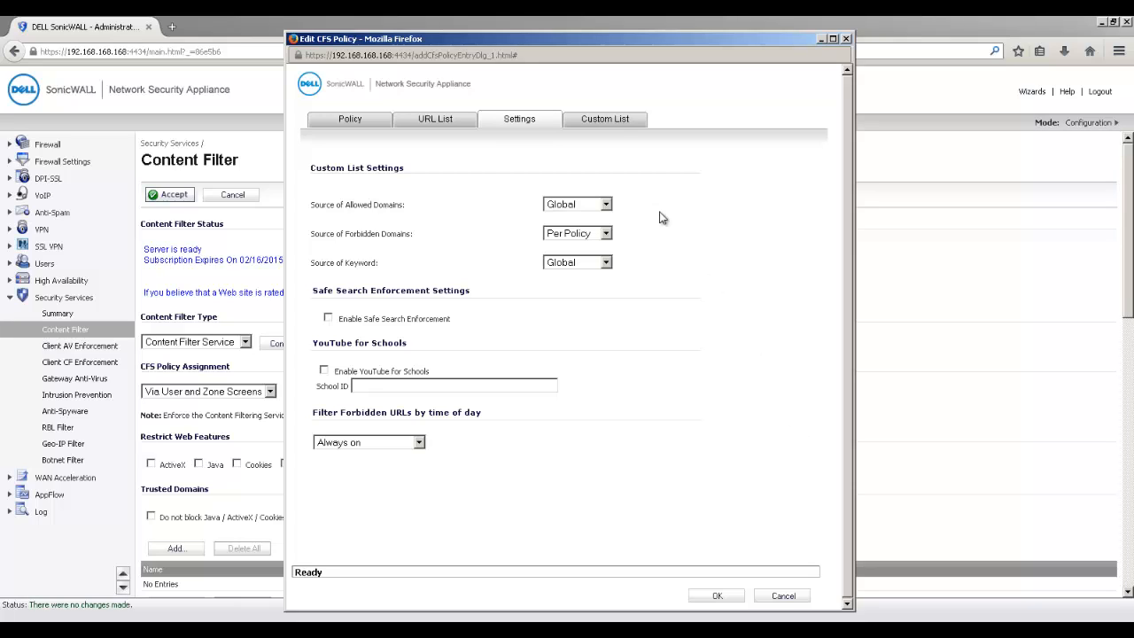
Add bbc.co.uk and cnn.com to the Teachers Policy's forbidden domains and save the policy.
{"action": "left_click", "coordinate": [624, 124]}
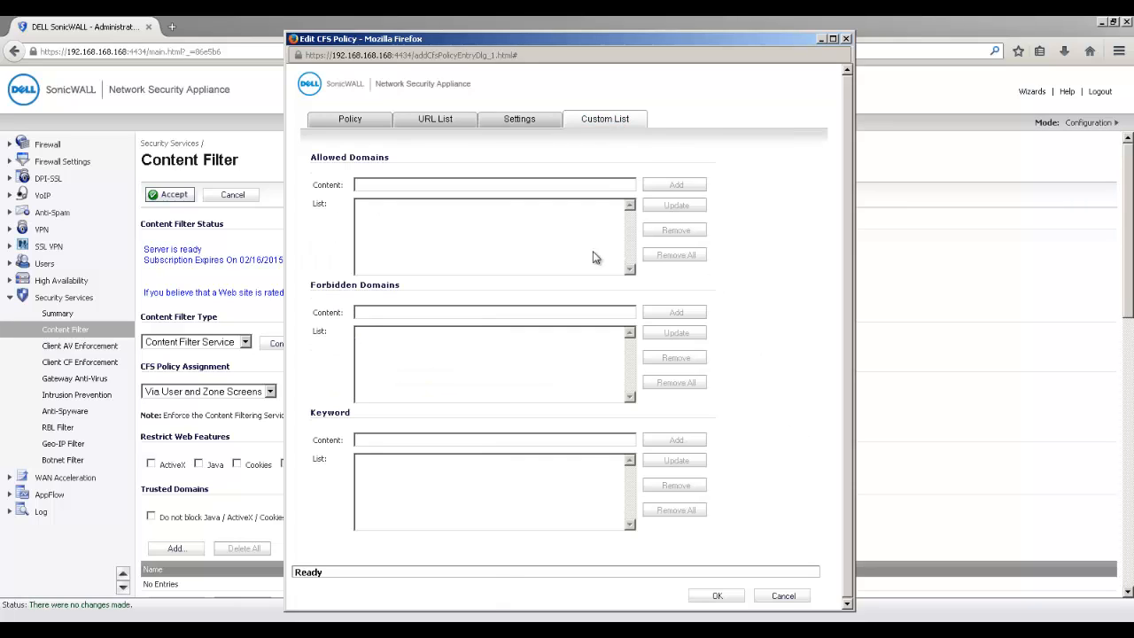
{"action": "left_click", "coordinate": [399, 316]}
{"action": "type", "text": "bbc.co.uk"}
{"action": "key", "text": "Return"}
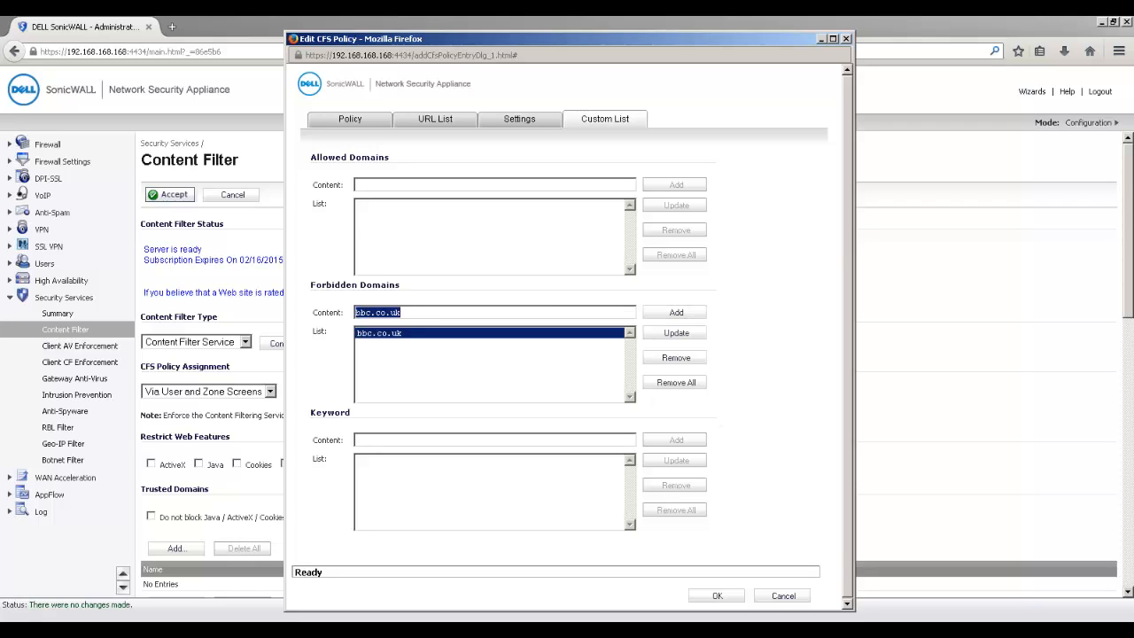
{"action": "type", "text": "cnn.com"}
{"action": "key", "text": "Return"}
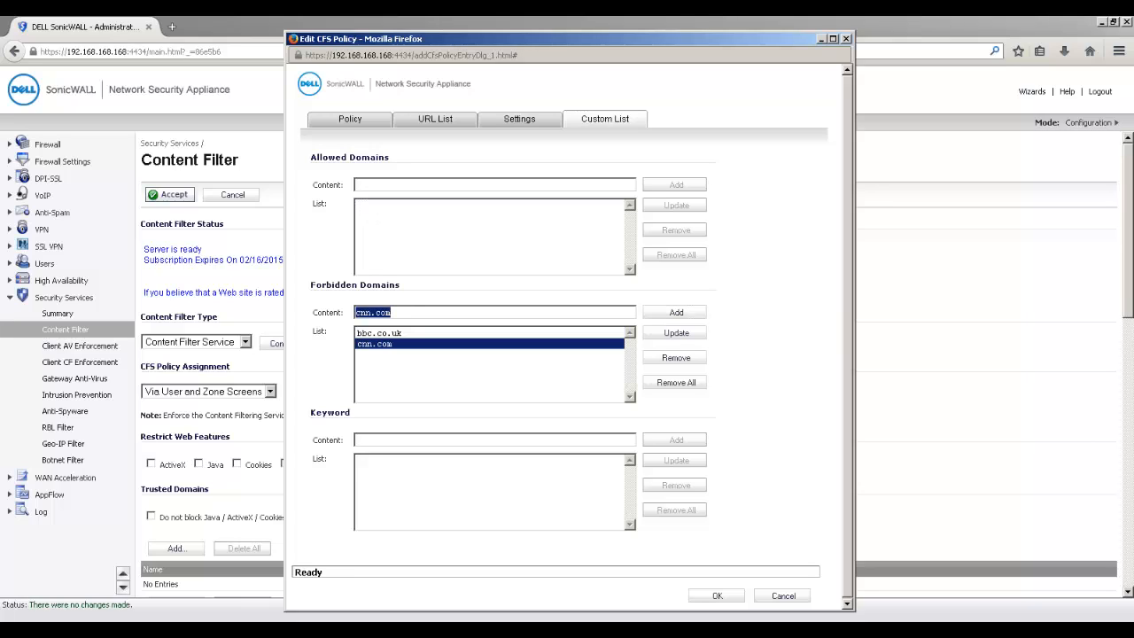
{"action": "left_click", "coordinate": [714, 596]}
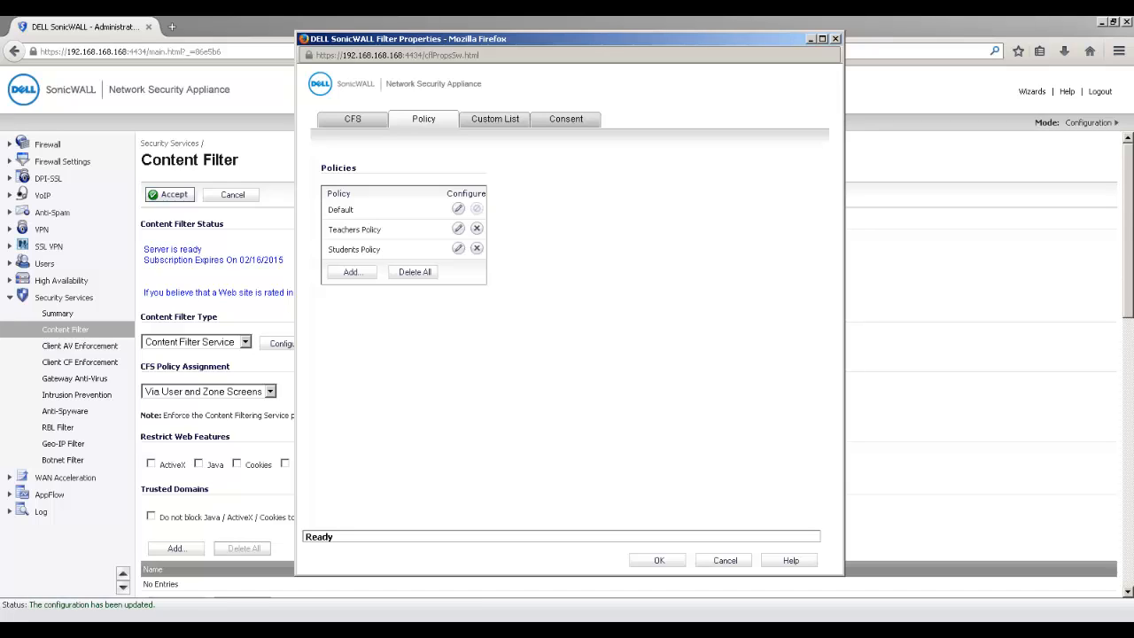
Open the Default policy for editing and set its source of forbidden domains to Per Policy.
{"action": "left_click", "coordinate": [459, 209]}
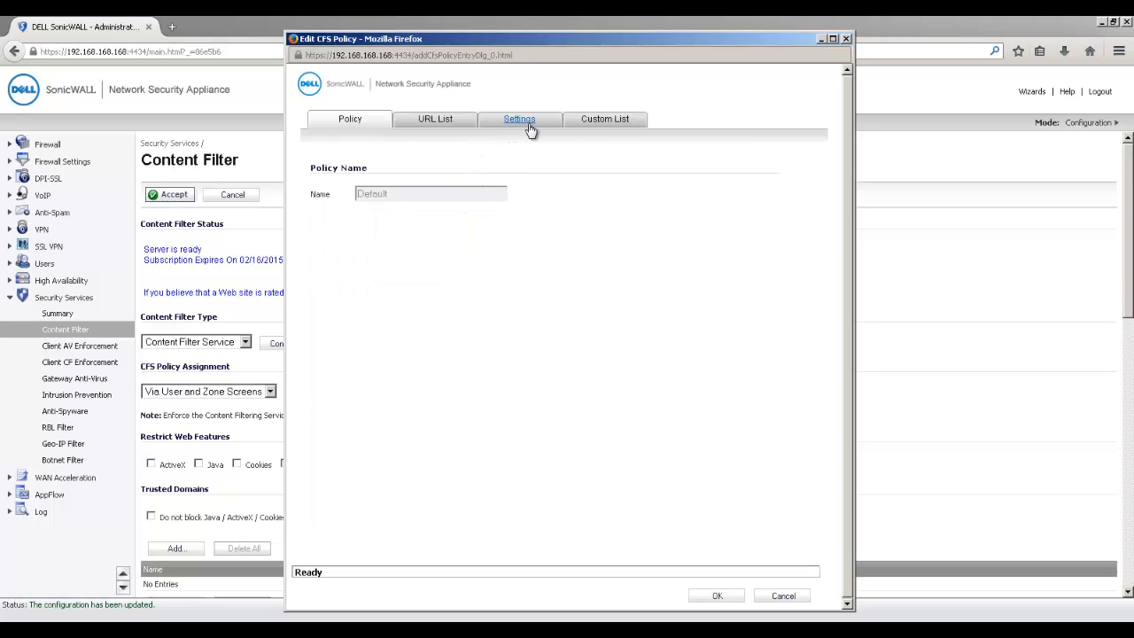
{"action": "left_click", "coordinate": [530, 130]}
{"action": "left_click", "coordinate": [570, 234]}
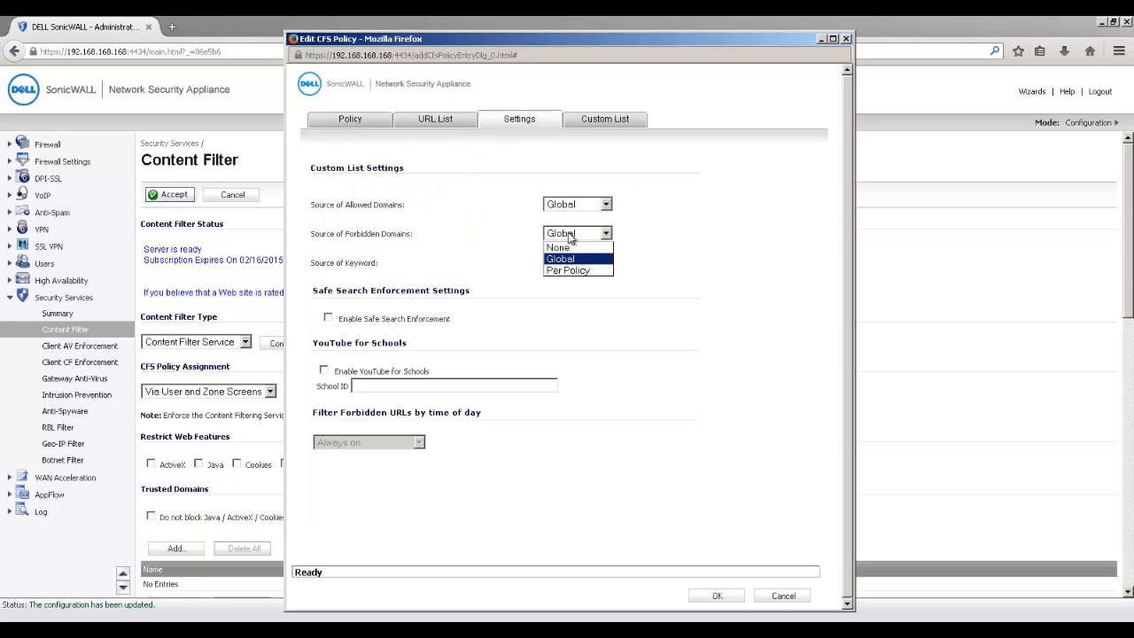
{"action": "left_click", "coordinate": [568, 272]}
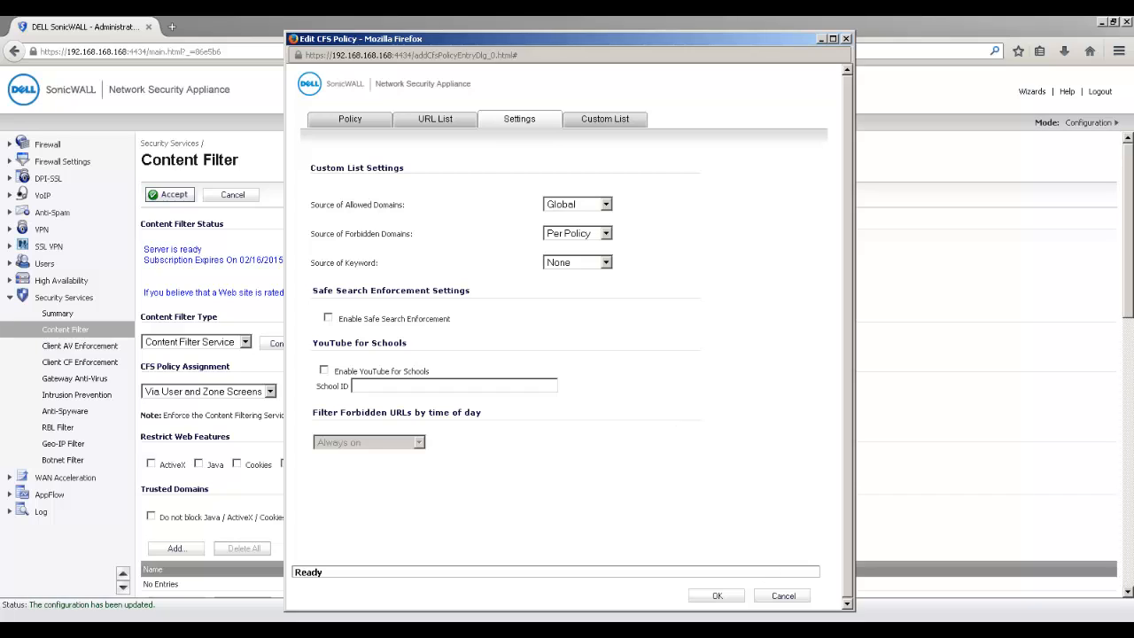
Add bbc.co.uk and cnn.com to the Default policy's forbidden domains and save the policy.
{"action": "left_click", "coordinate": [591, 121]}
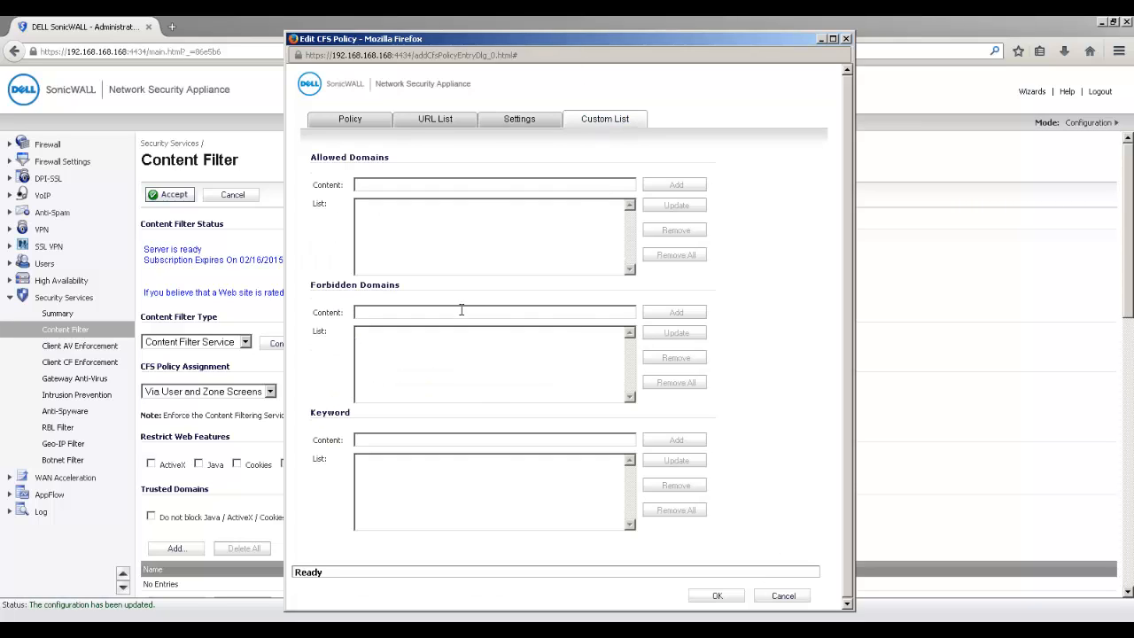
{"action": "left_click", "coordinate": [494, 312]}
{"action": "type", "text": "bbc.co.uk"}
{"action": "key", "text": "Return"}
{"action": "type", "text": "cnn.com"}
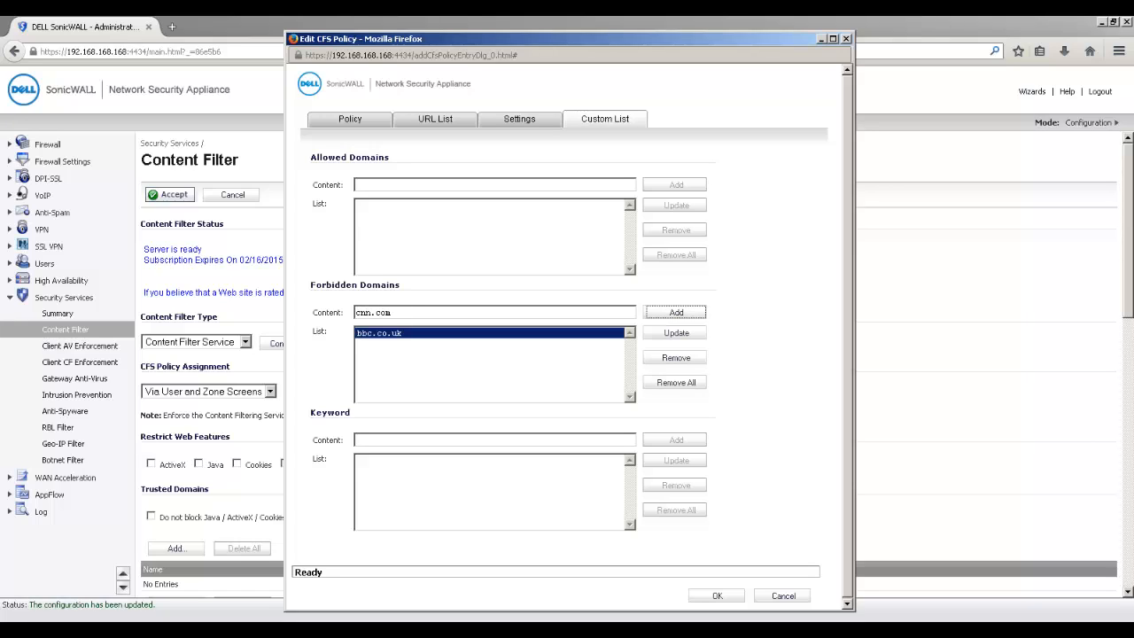
{"action": "key", "text": "Return"}
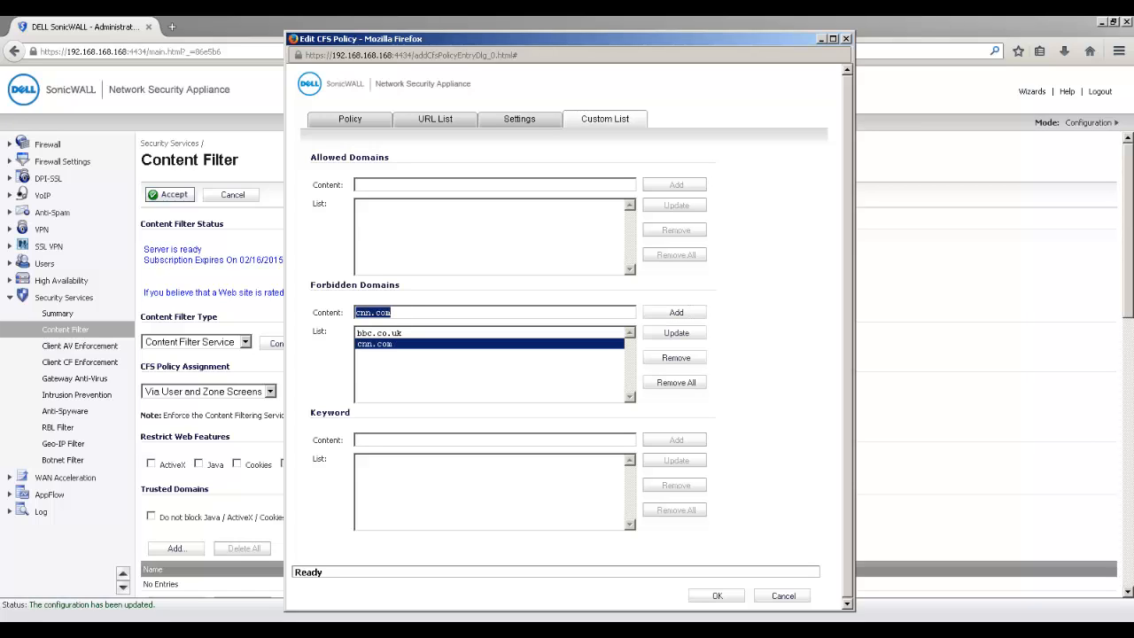
{"action": "left_click", "coordinate": [729, 595]}
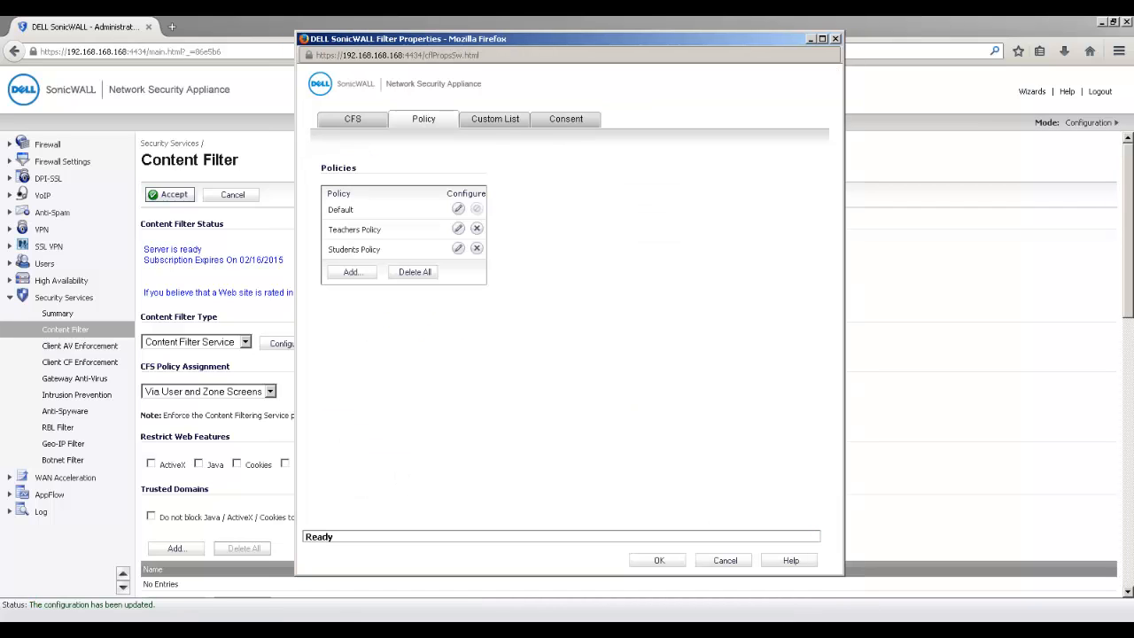
Review the Students Policy's forbidden URL categories and set its source of forbidden domains to Per Policy.
{"action": "left_click", "coordinate": [458, 248]}
{"action": "left_click", "coordinate": [436, 121]}
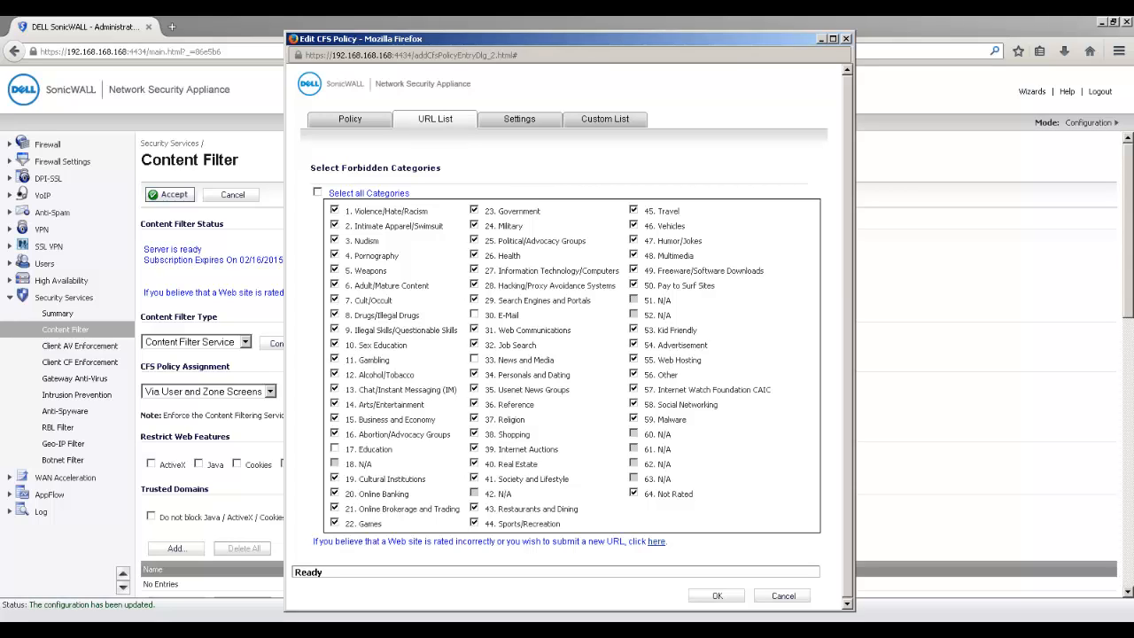
{"action": "left_click", "coordinate": [528, 124]}
{"action": "left_click", "coordinate": [574, 234]}
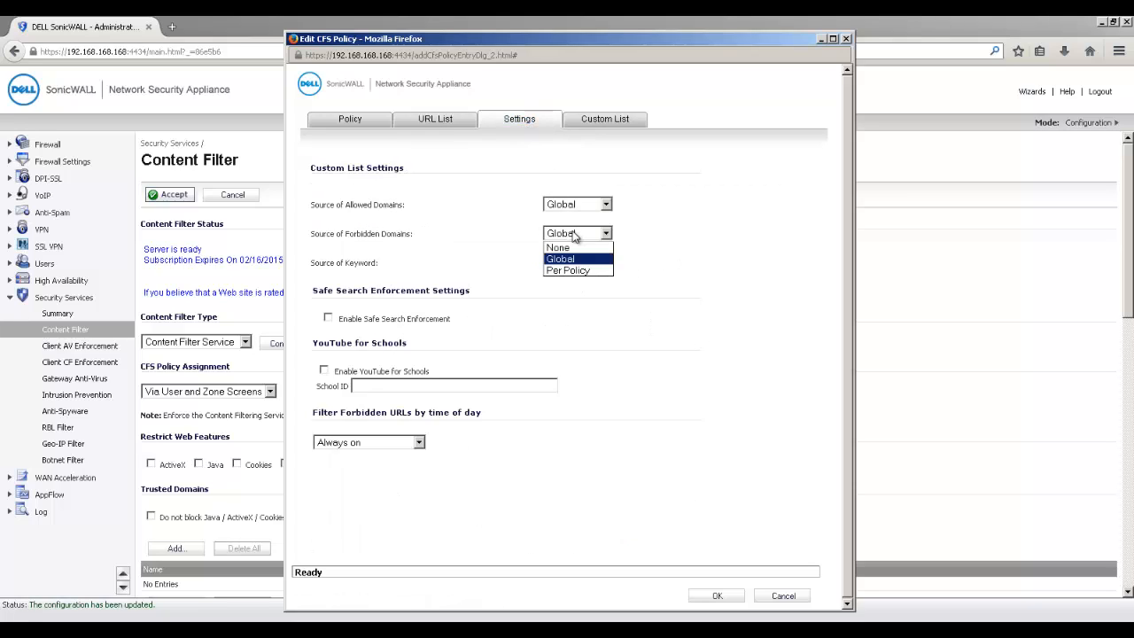
{"action": "left_click", "coordinate": [574, 270]}
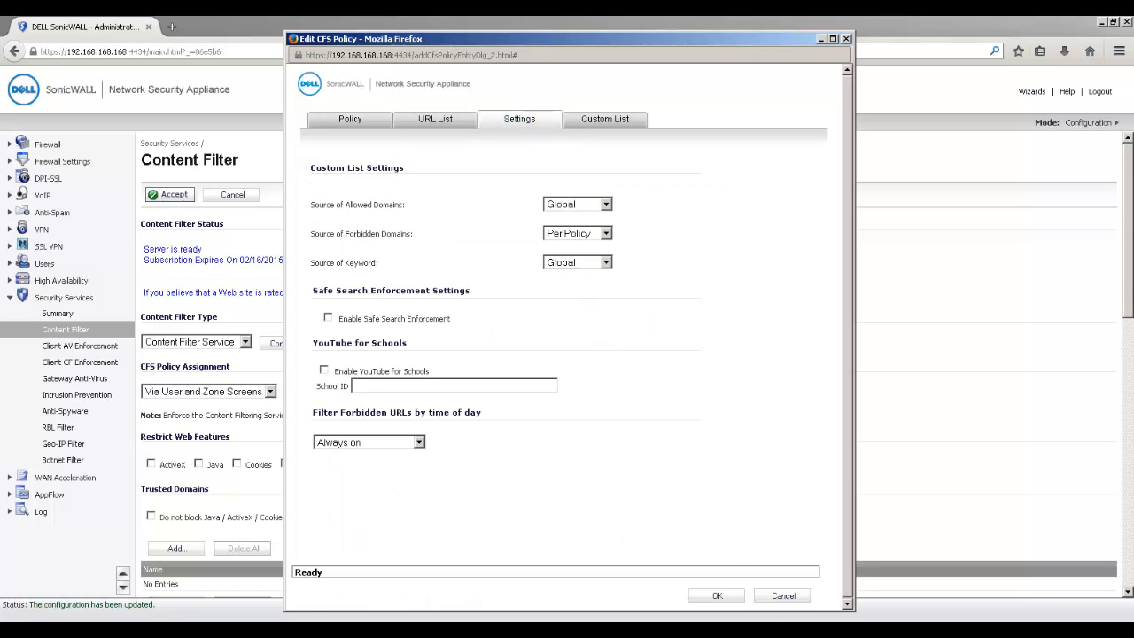
Add stanford.edu to the Students Policy's forbidden domains and save the policy.
{"action": "left_click", "coordinate": [596, 124]}
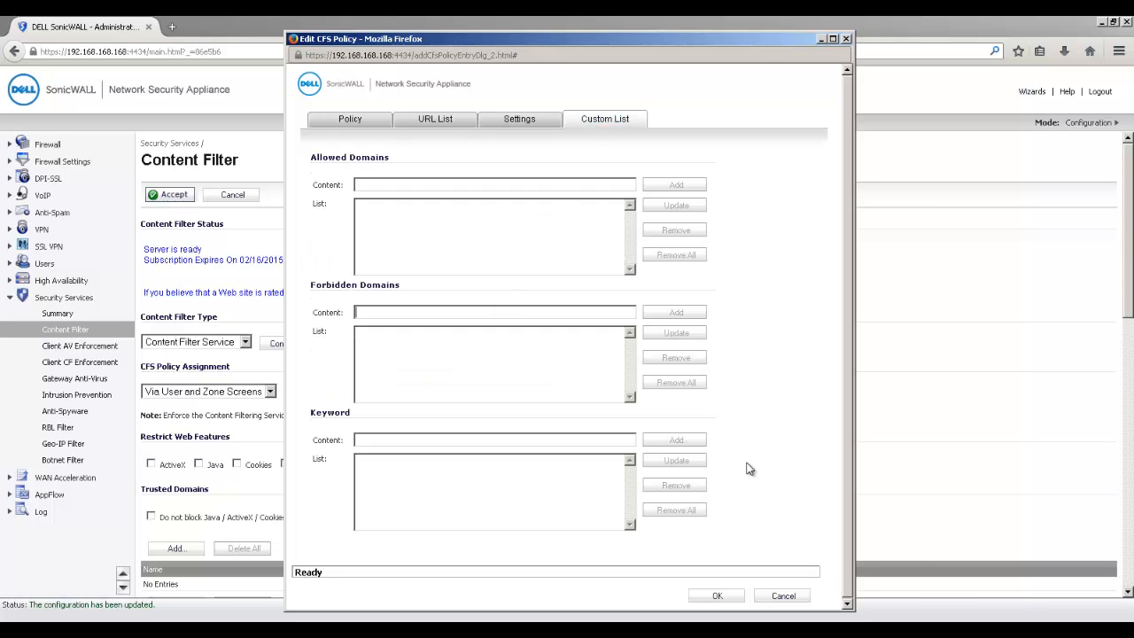
{"action": "type", "text": "stanford.edu"}
{"action": "key", "text": "Return"}
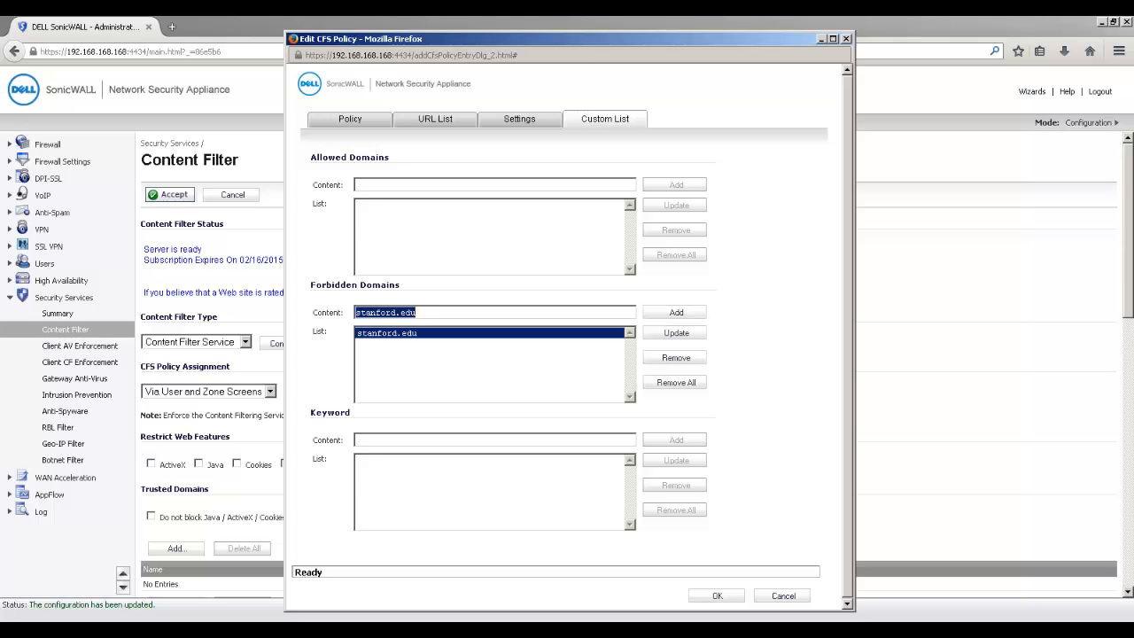
{"action": "left_click", "coordinate": [701, 595]}
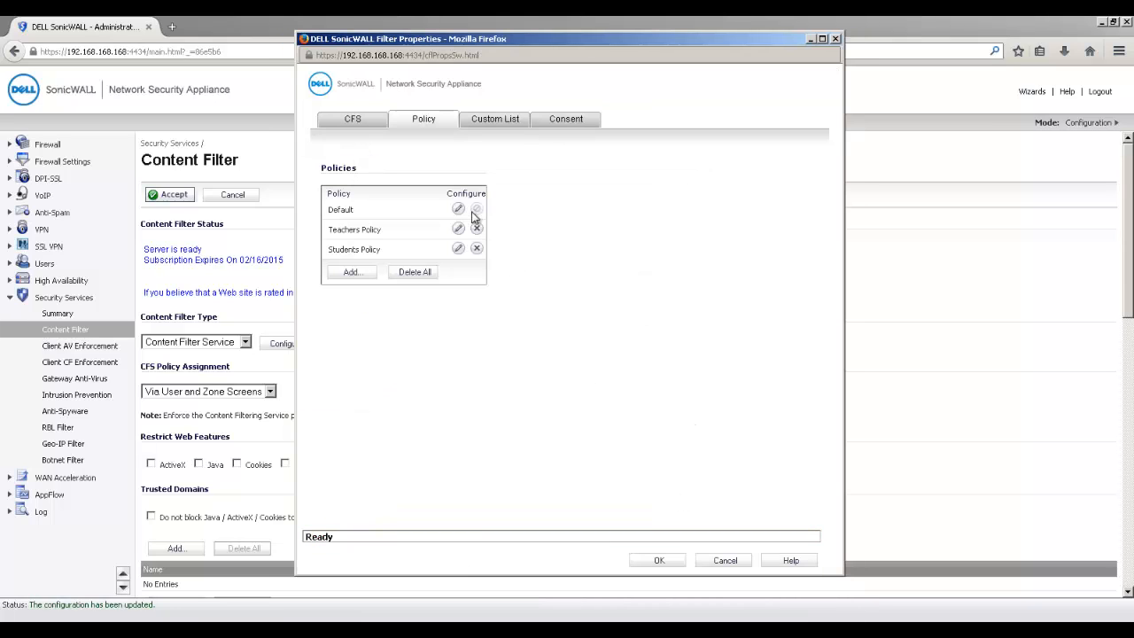
Add stanford.edu to the Default policy's forbidden domains and save the policy.
{"action": "left_click", "coordinate": [458, 209]}
{"action": "left_click", "coordinate": [601, 122]}
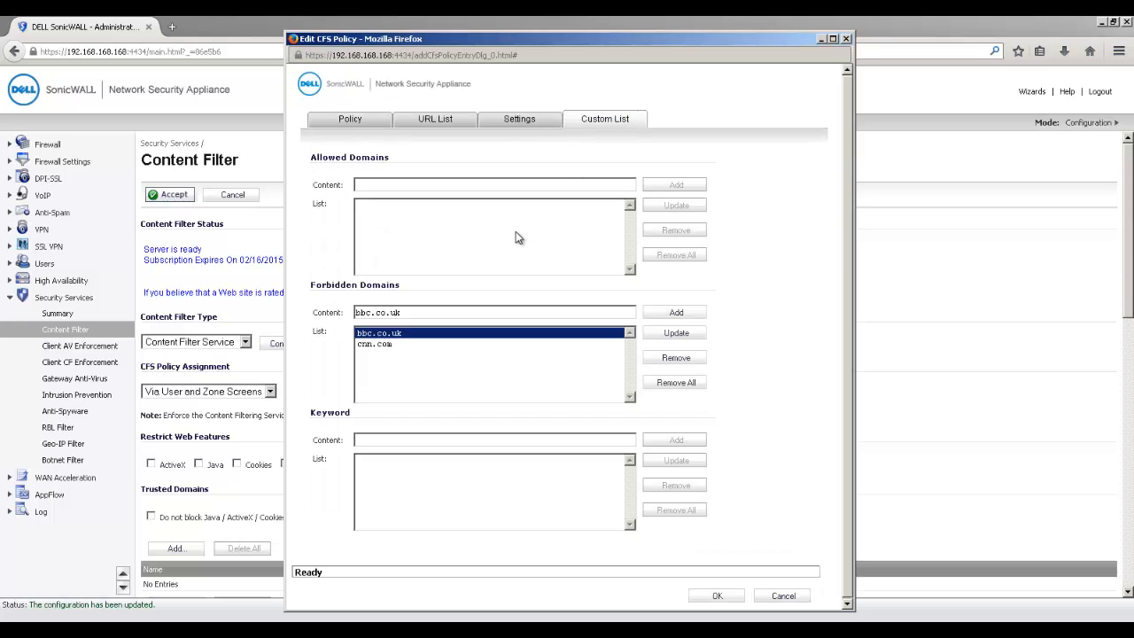
{"action": "triple_click", "coordinate": [456, 312]}
{"action": "type", "text": "a"}
{"action": "type", "text": "tanfor"}
{"action": "type", "text": "d.edu"}
{"action": "key", "text": "Return"}
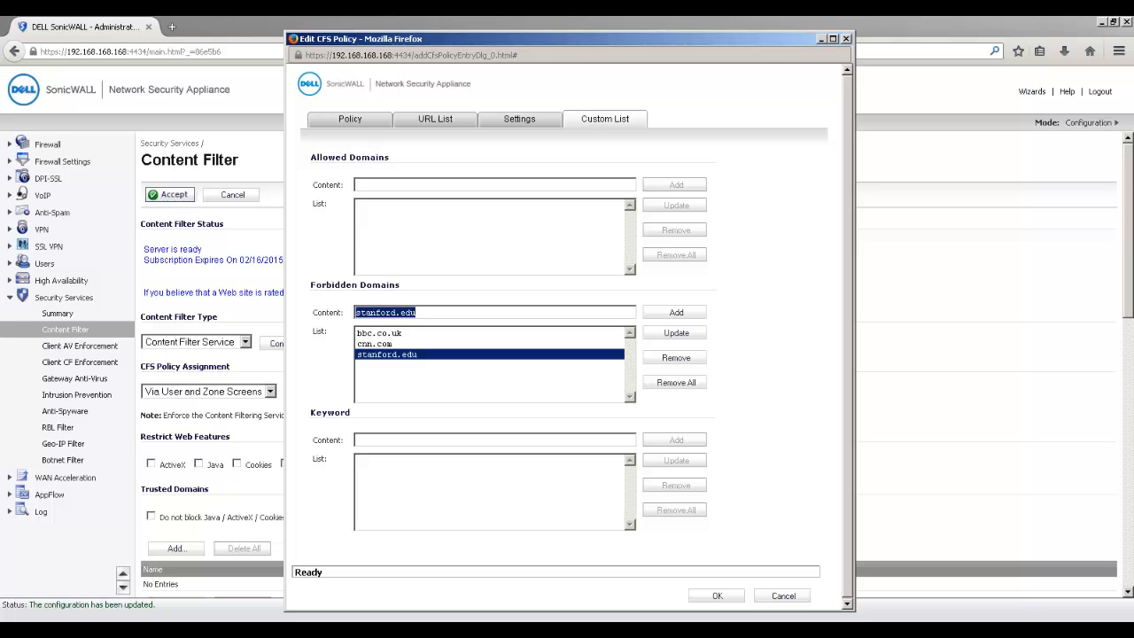
{"action": "left_click", "coordinate": [720, 596]}
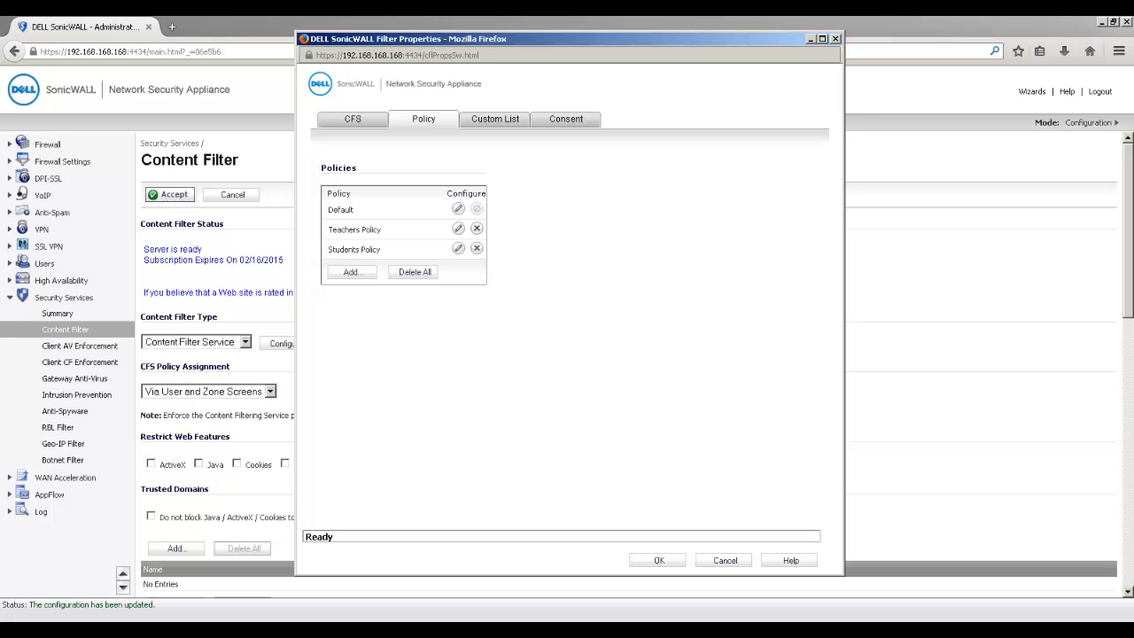
Add newyorker.com to the Students Policy's forbidden domains and save the policy.
{"action": "left_click", "coordinate": [458, 250]}
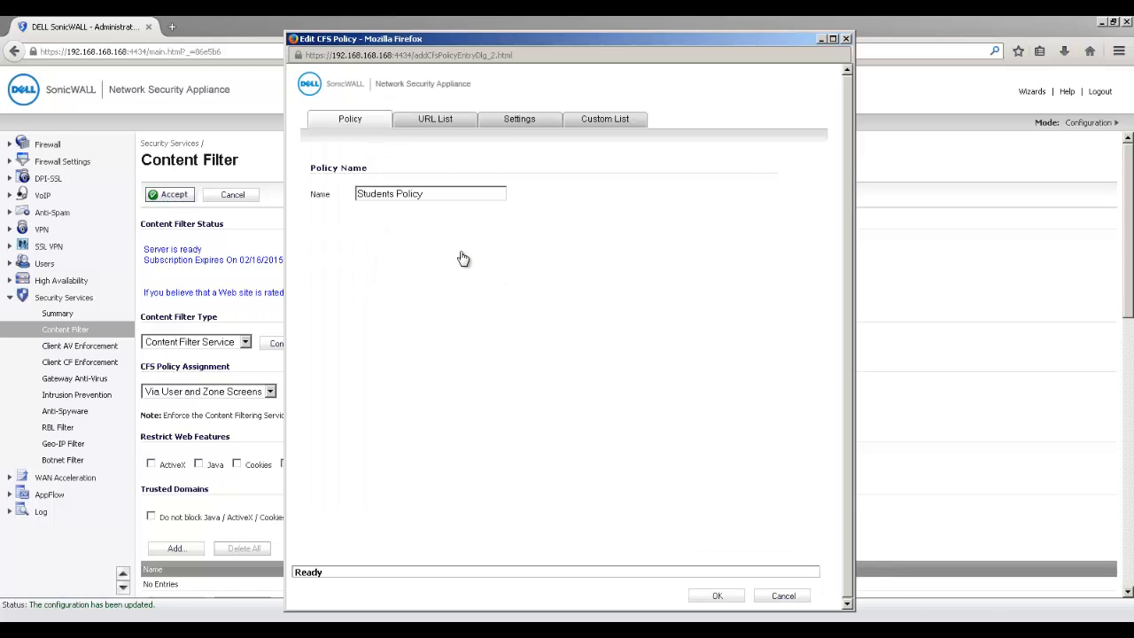
{"action": "left_click", "coordinate": [591, 123]}
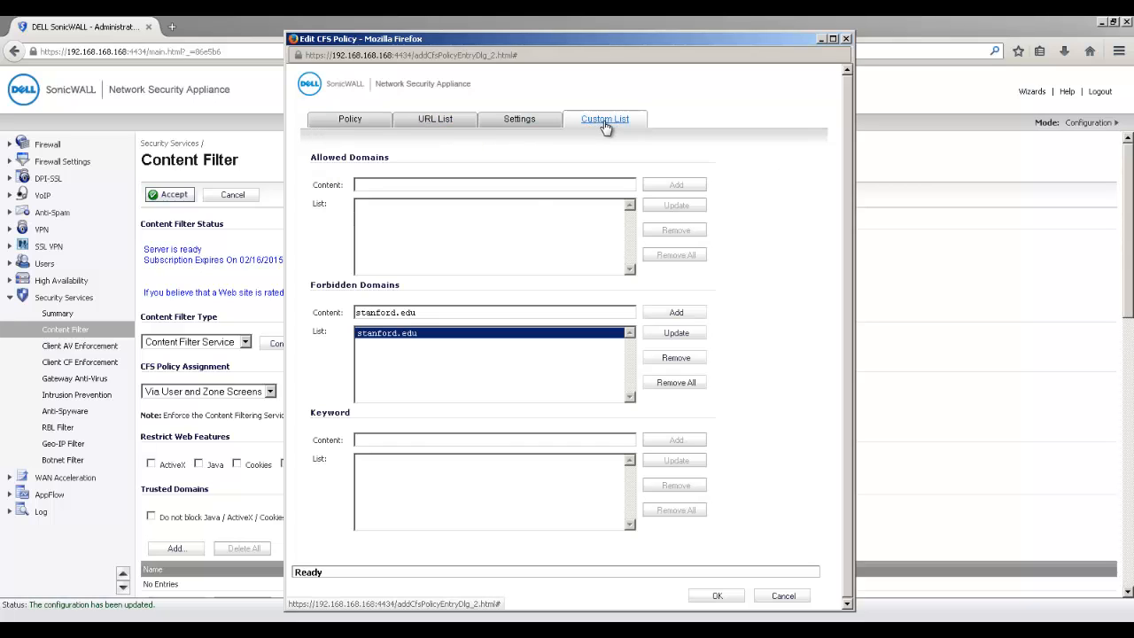
{"action": "triple_click", "coordinate": [438, 312]}
{"action": "type", "text": "ne"}
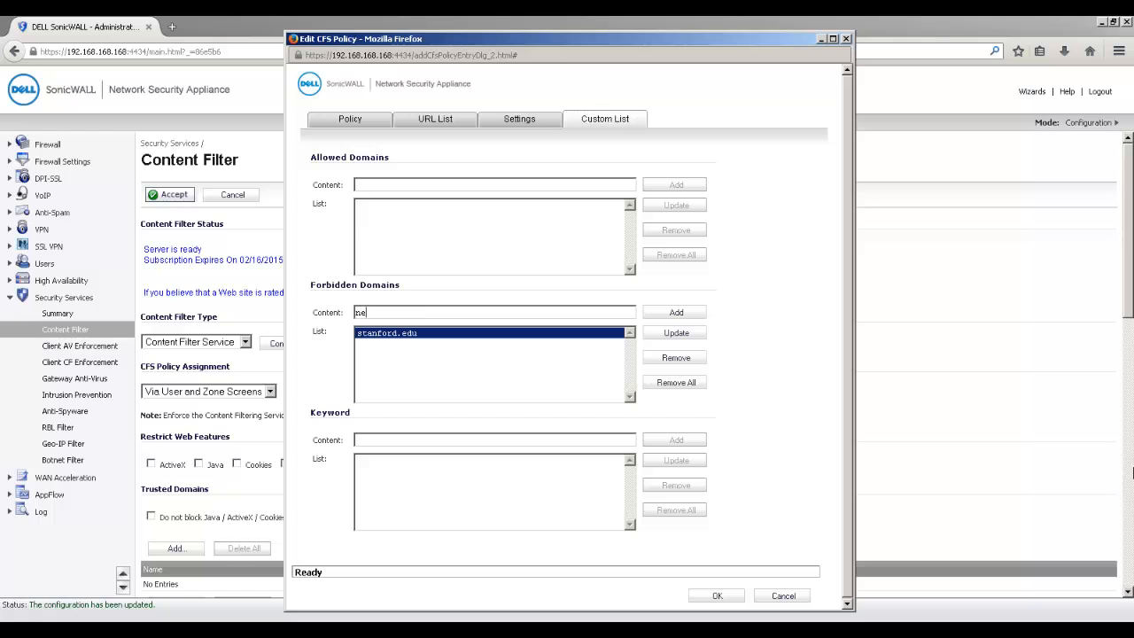
{"action": "type", "text": "wyorker.com"}
{"action": "key", "text": "Return"}
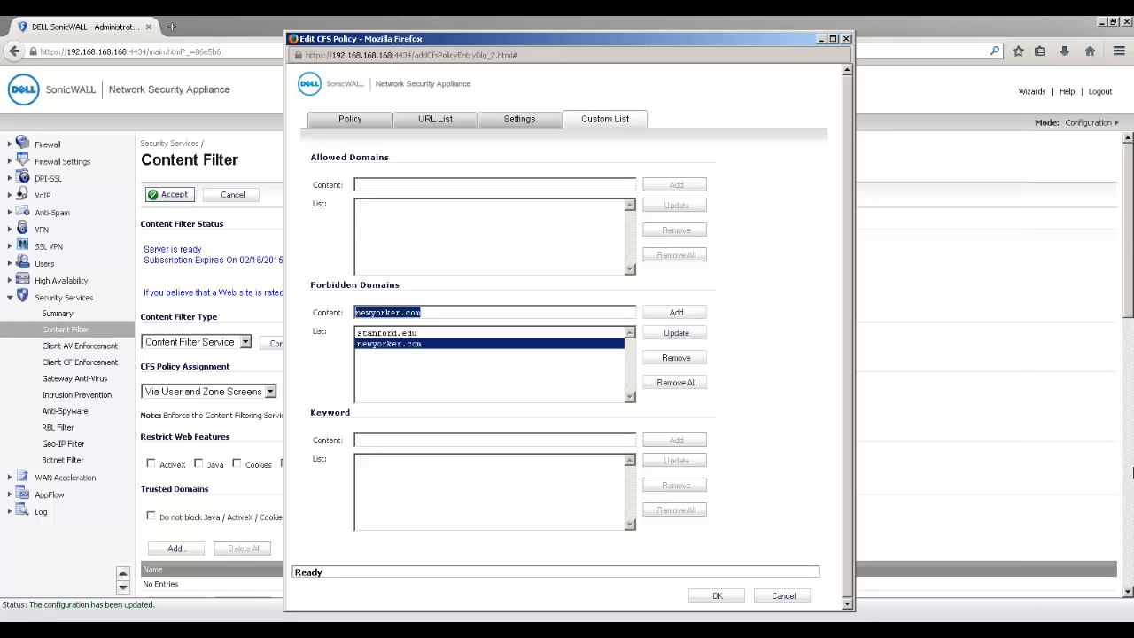
{"action": "left_click", "coordinate": [718, 596]}
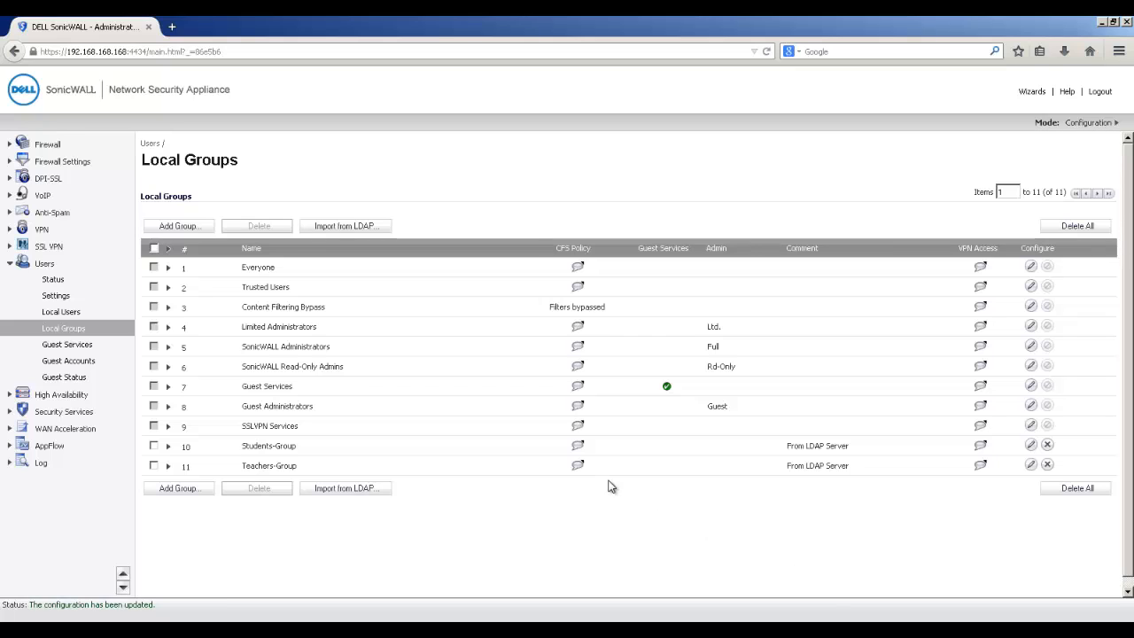
Check the CFS policies assigned to Students-Group and Teachers-Group, and open the network zones page.
{"action": "mouse_move", "coordinate": [579, 470]}
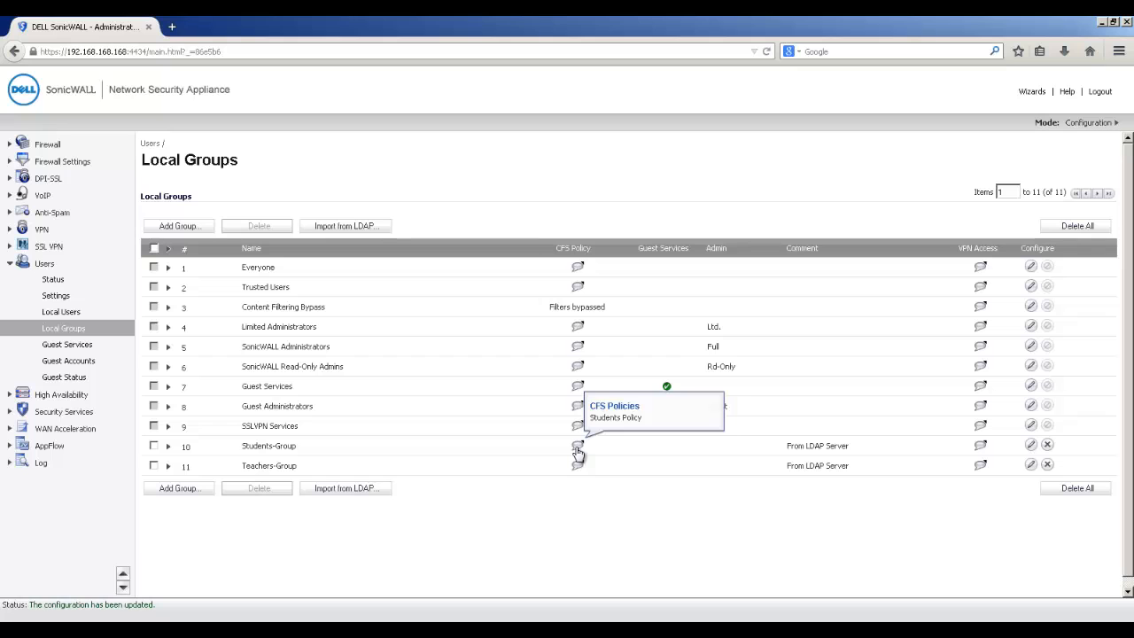
{"action": "left_click", "coordinate": [10, 264]}
{"action": "left_click", "coordinate": [54, 178]}
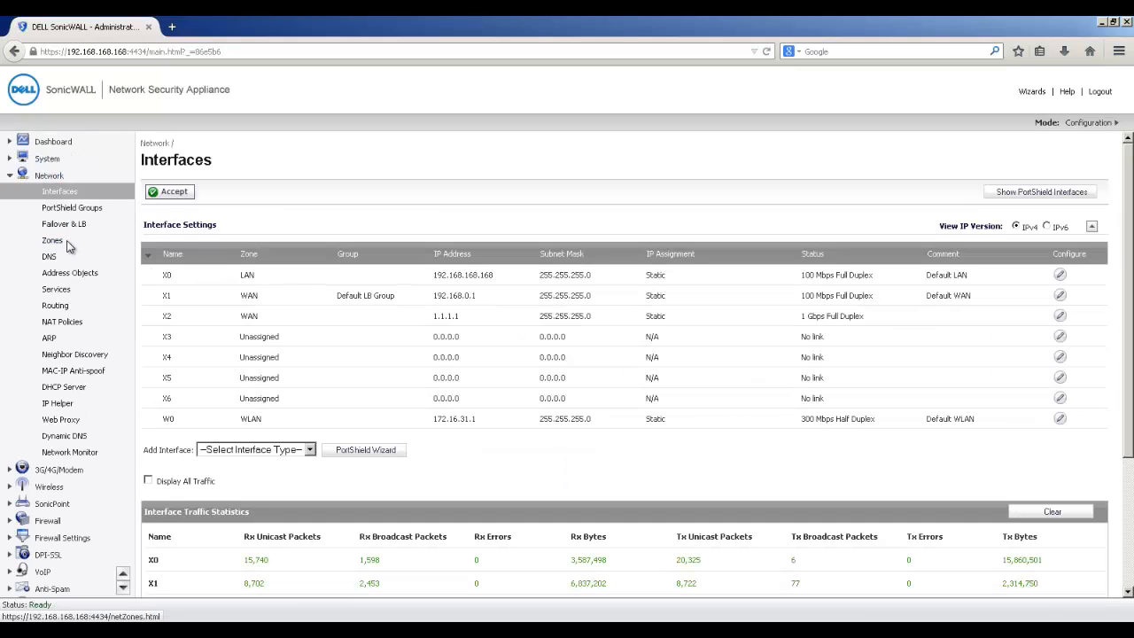
{"action": "left_click", "coordinate": [58, 242]}
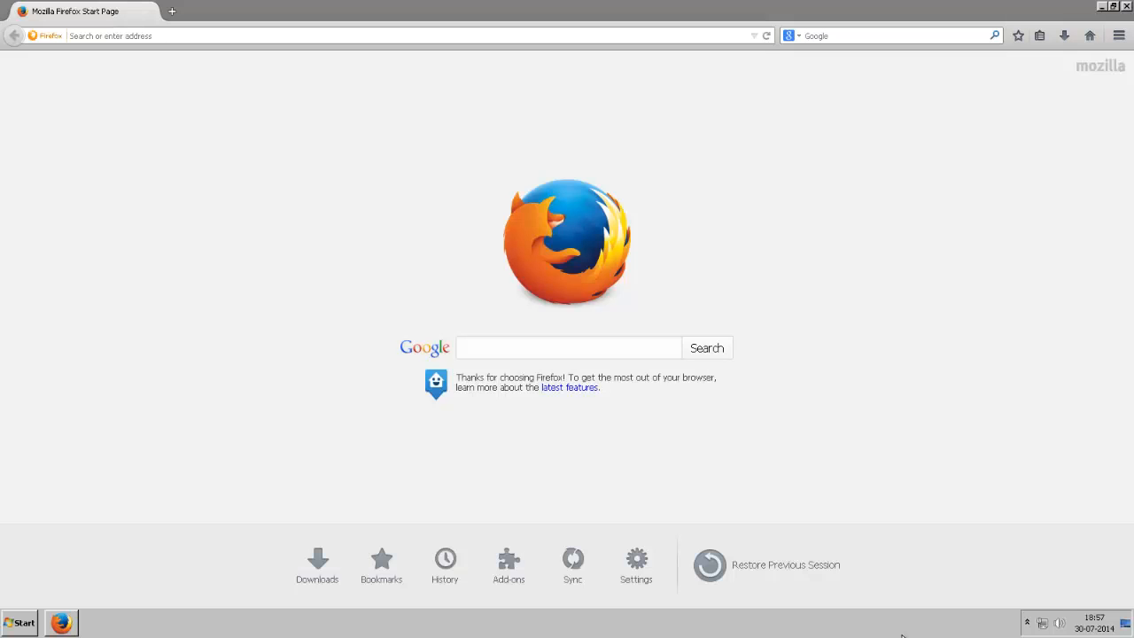
Switch to Firefox on the client computer, check which user is logged on, and load google.co.in.
{"action": "key", "text": "super"}
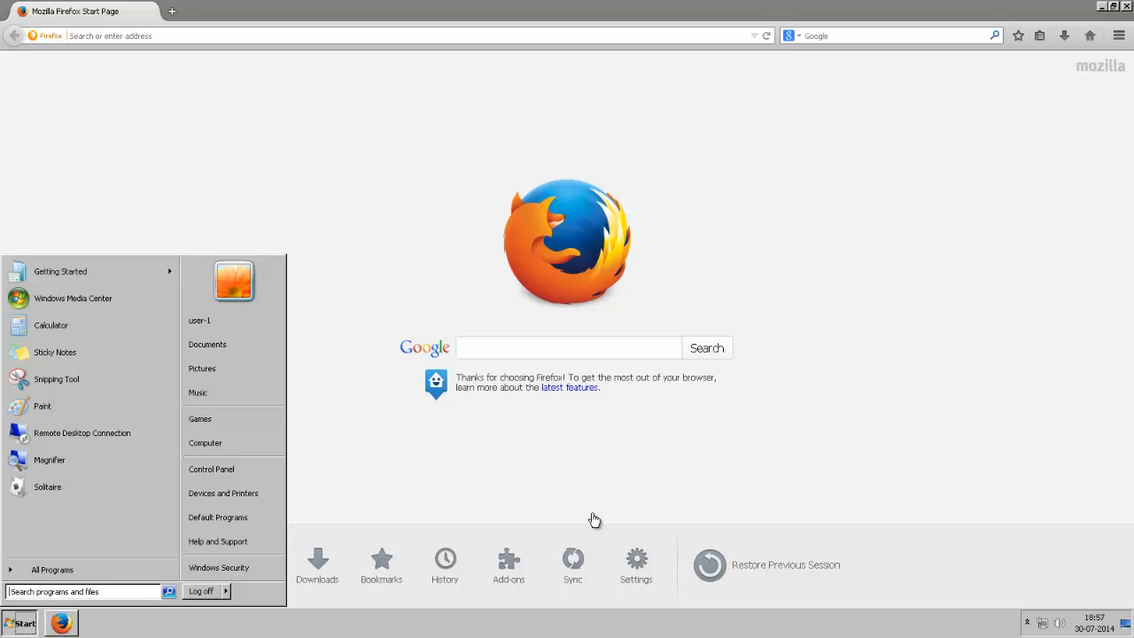
{"action": "left_click", "coordinate": [399, 36]}
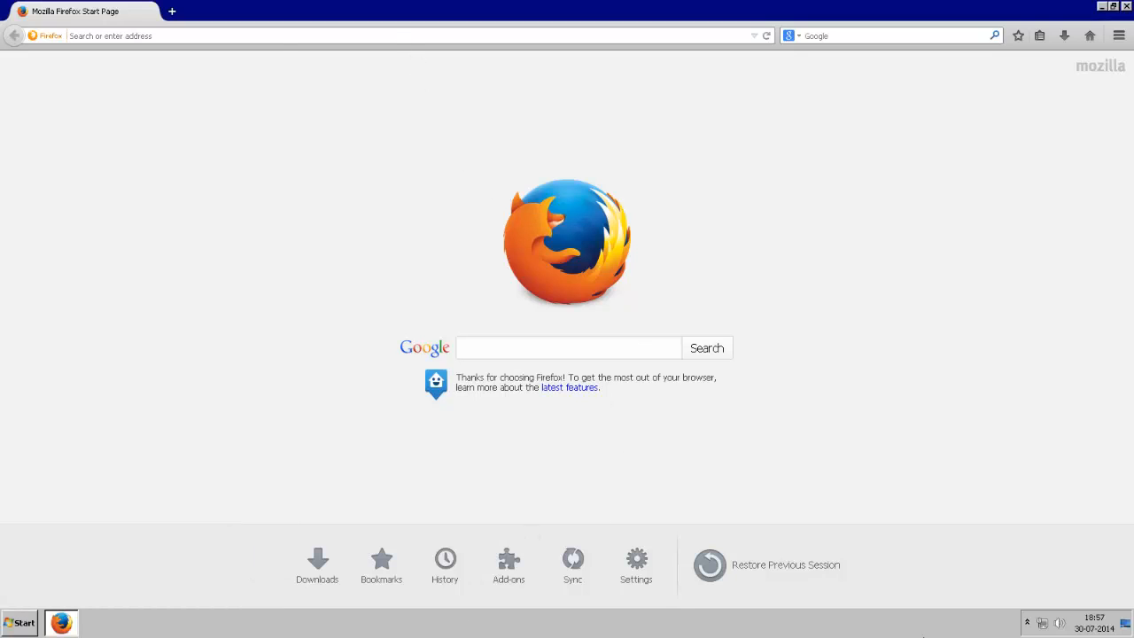
{"action": "type", "text": "google.co.in/?gfe_rd=cr&ei=v_LYU-6KIYbEvATV34CoBg&gws_rd=ssl"}
{"action": "key", "text": "Return"}
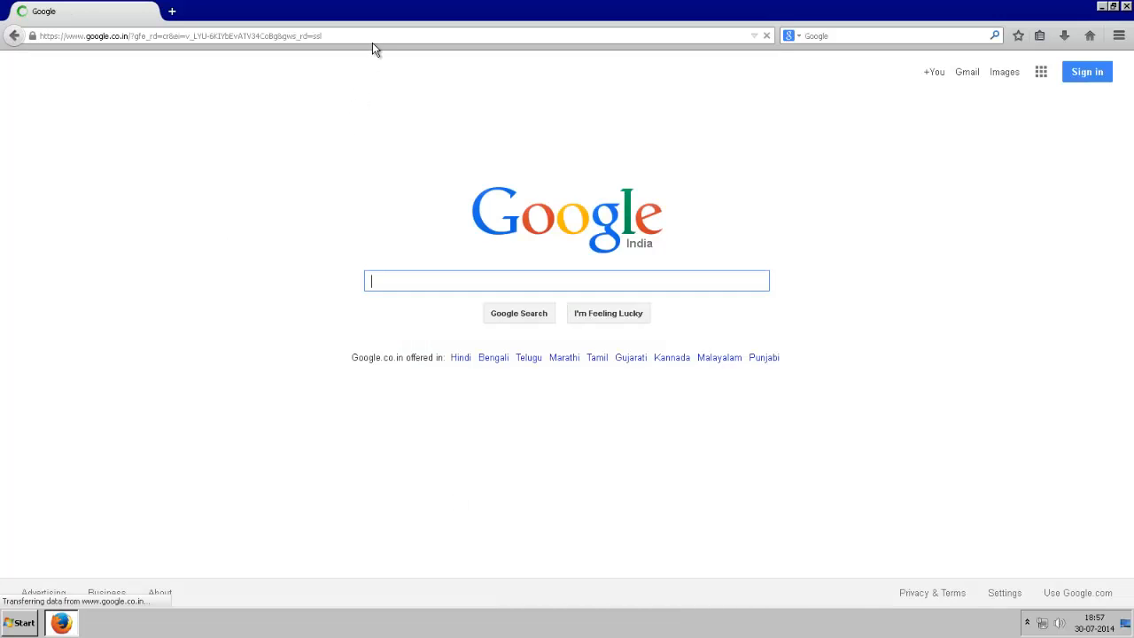
Test the content filter for the logged-on user by visiting bbc.co.uk and cnn.com.
{"action": "left_click", "coordinate": [377, 39]}
{"action": "type", "text": "bbc.c"}
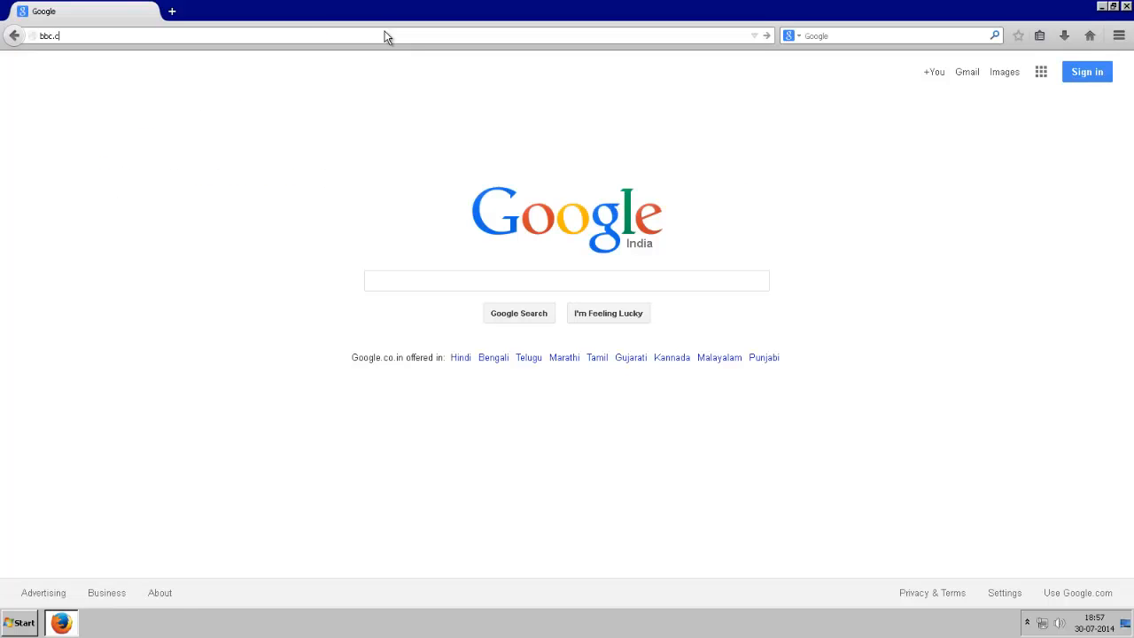
{"action": "type", "text": "o.uk"}
{"action": "key", "text": "Return"}
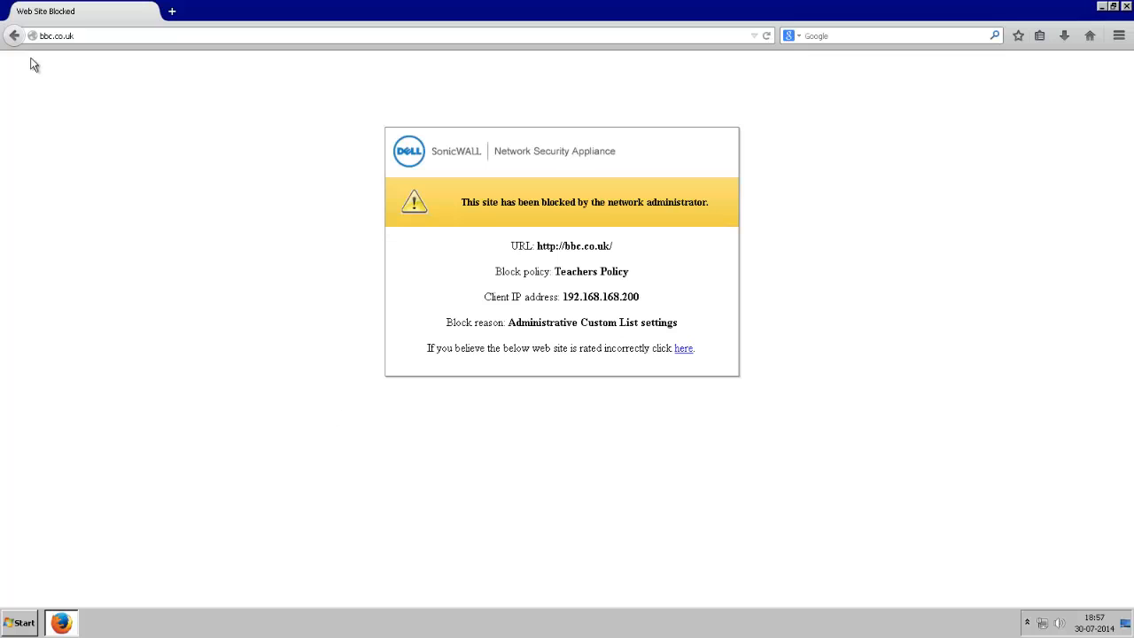
{"action": "left_click", "coordinate": [81, 37]}
{"action": "type", "text": "cnn.com"}
{"action": "key", "text": "Return"}
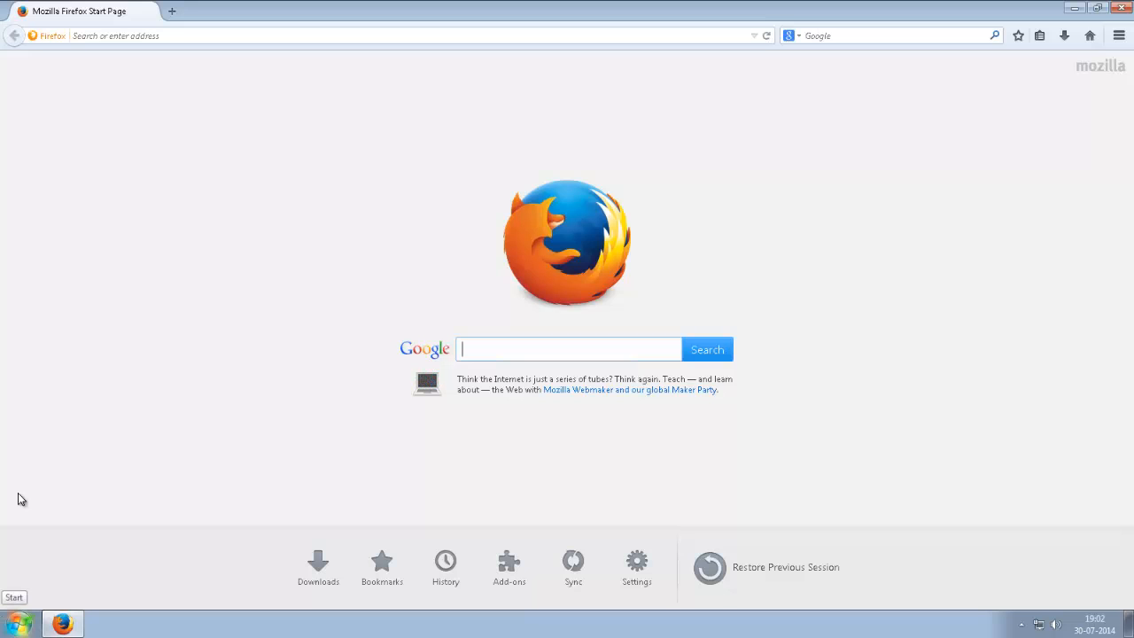
Visit bbc.com from the second client session to test the content filter there.
{"action": "left_click", "coordinate": [125, 35]}
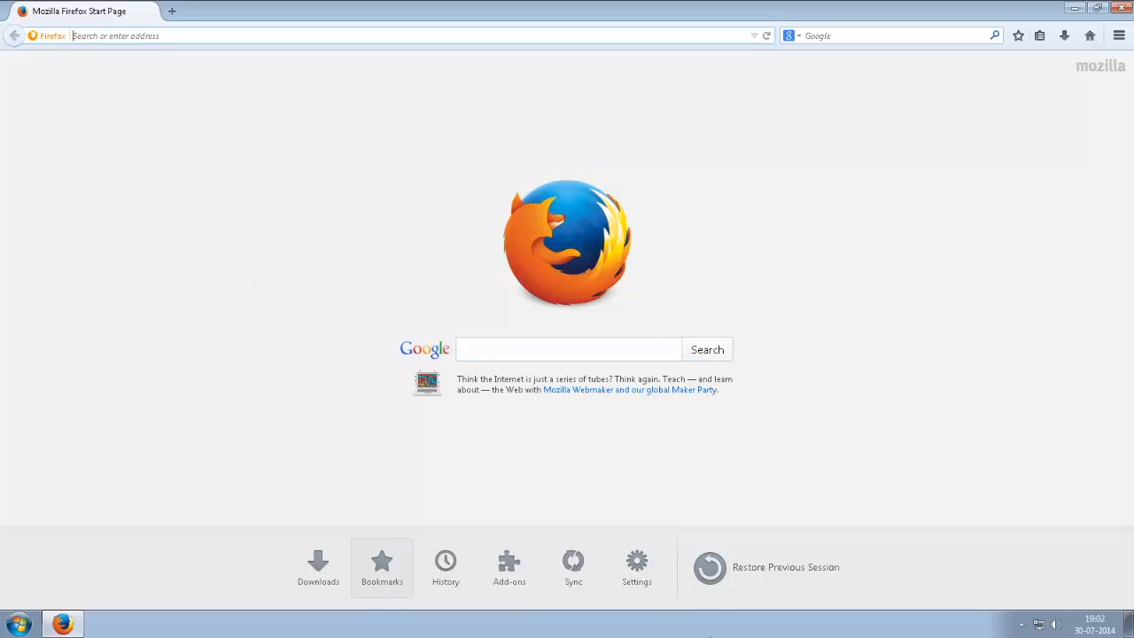
{"action": "type", "text": "bbc.com"}
{"action": "key", "text": "Return"}
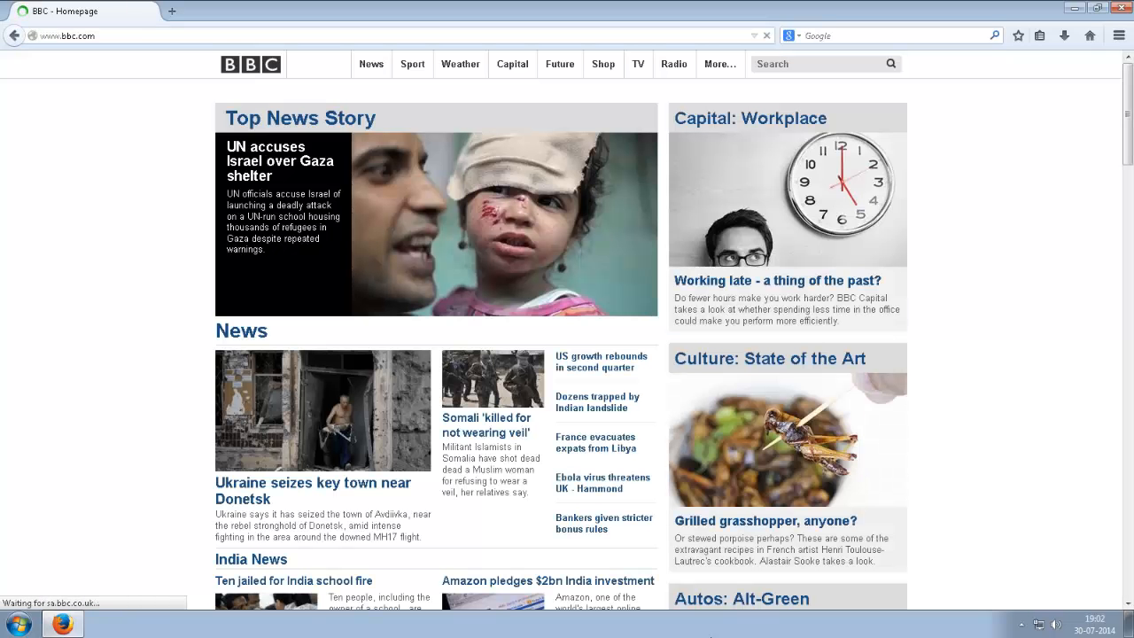
Test the filter on the forbidden domains stanford.edu and newyorker.com by visiting both sites.
{"action": "left_click", "coordinate": [68, 36]}
{"action": "type", "text": "stanfor"}
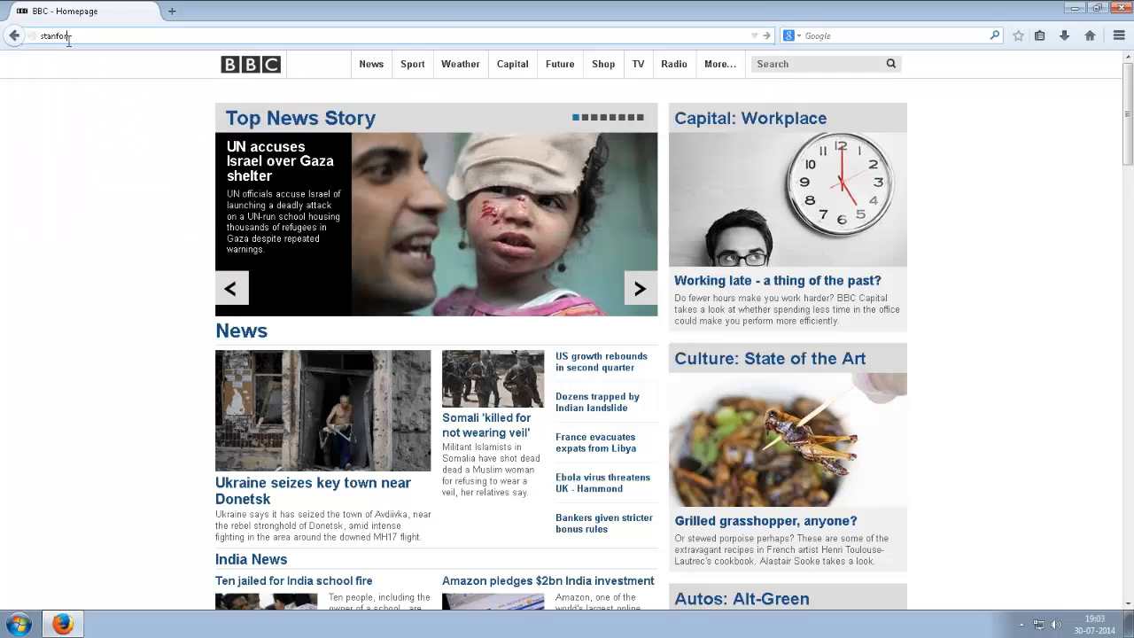
{"action": "type", "text": "d.edu"}
{"action": "key", "text": "Return"}
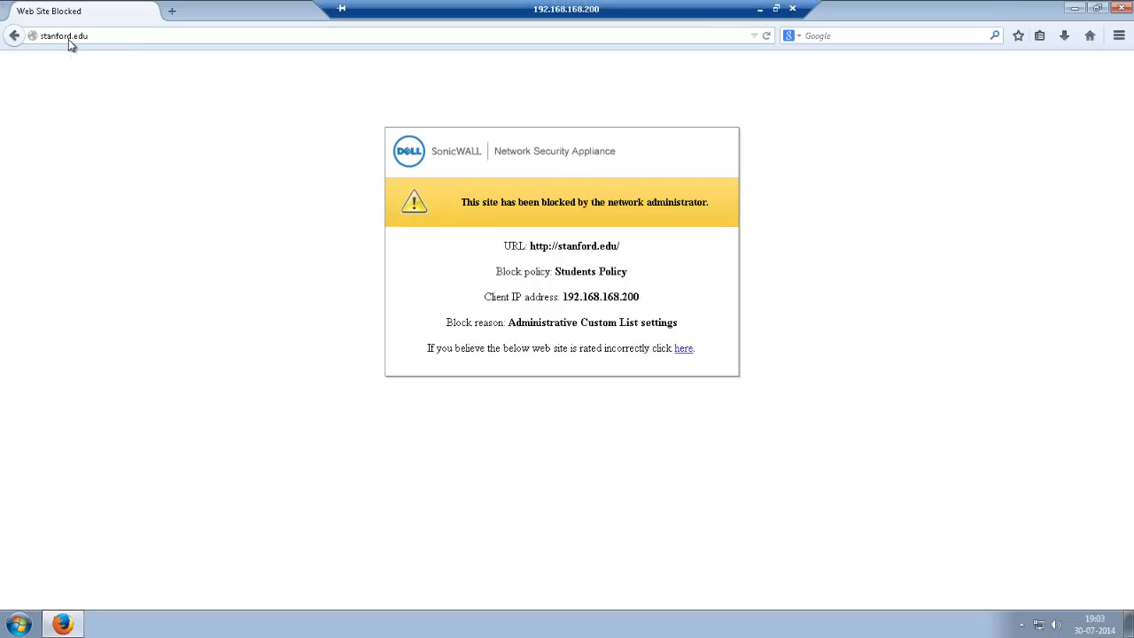
{"action": "left_click", "coordinate": [93, 35]}
{"action": "type", "text": "newyorker.com/"}
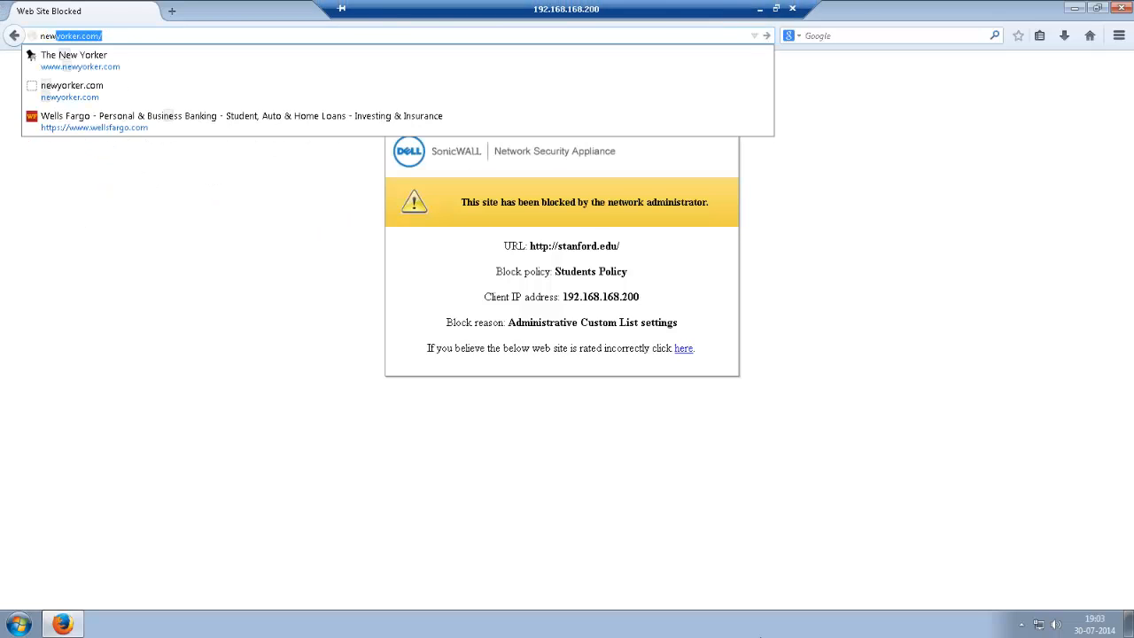
{"action": "key", "text": "Return"}
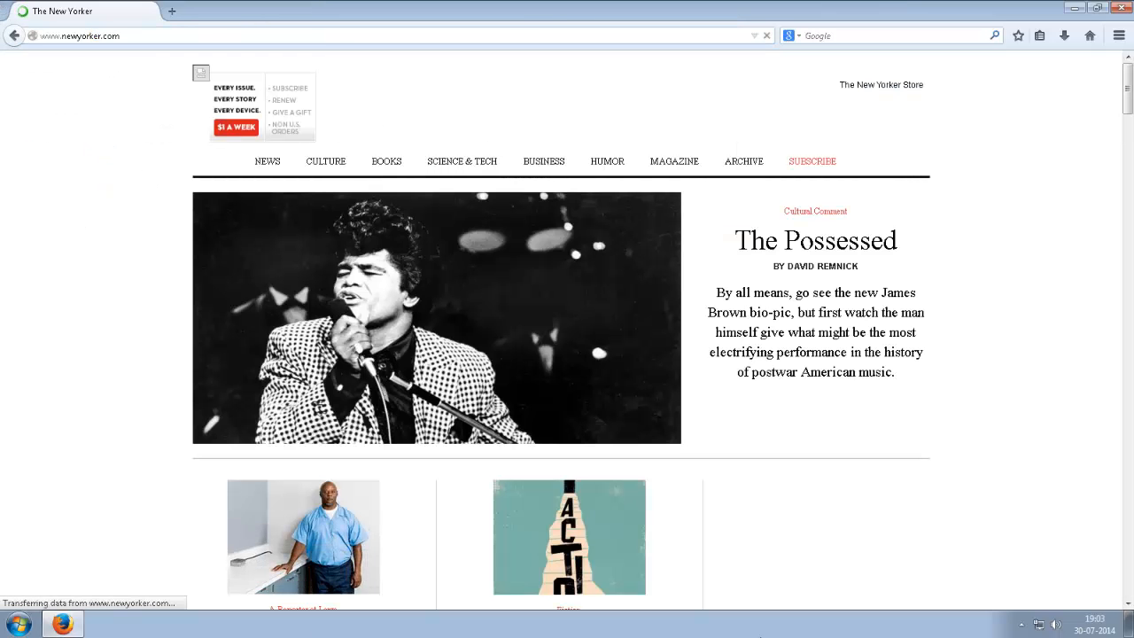